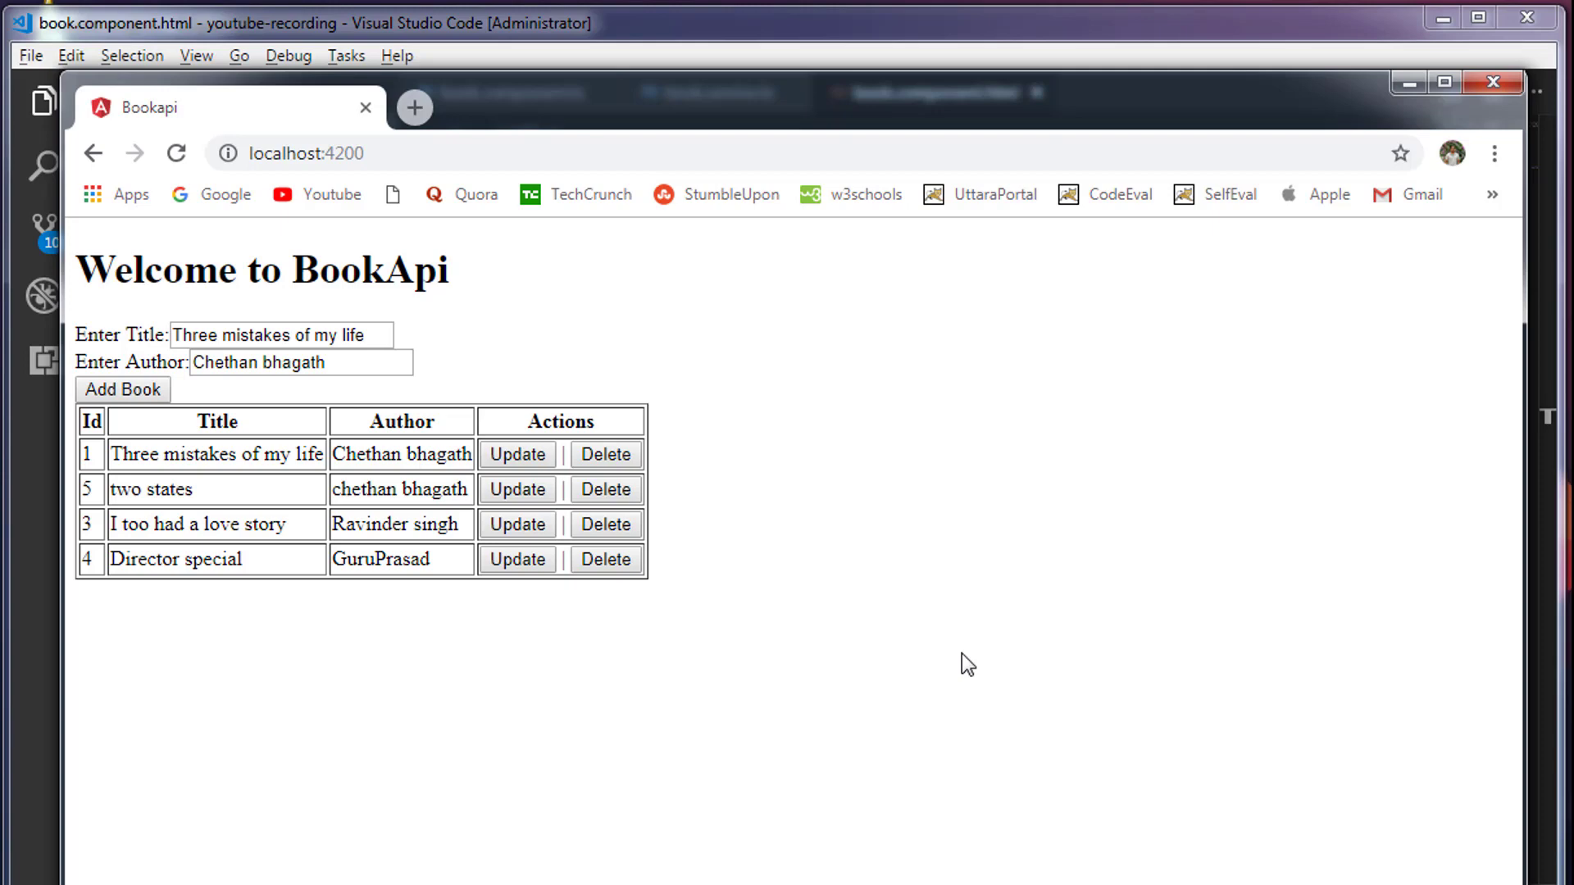
# - Add a hidden book.id input under the form in book.component.html, save, and switch to book.component.ts
pyautogui.click(1406, 87)
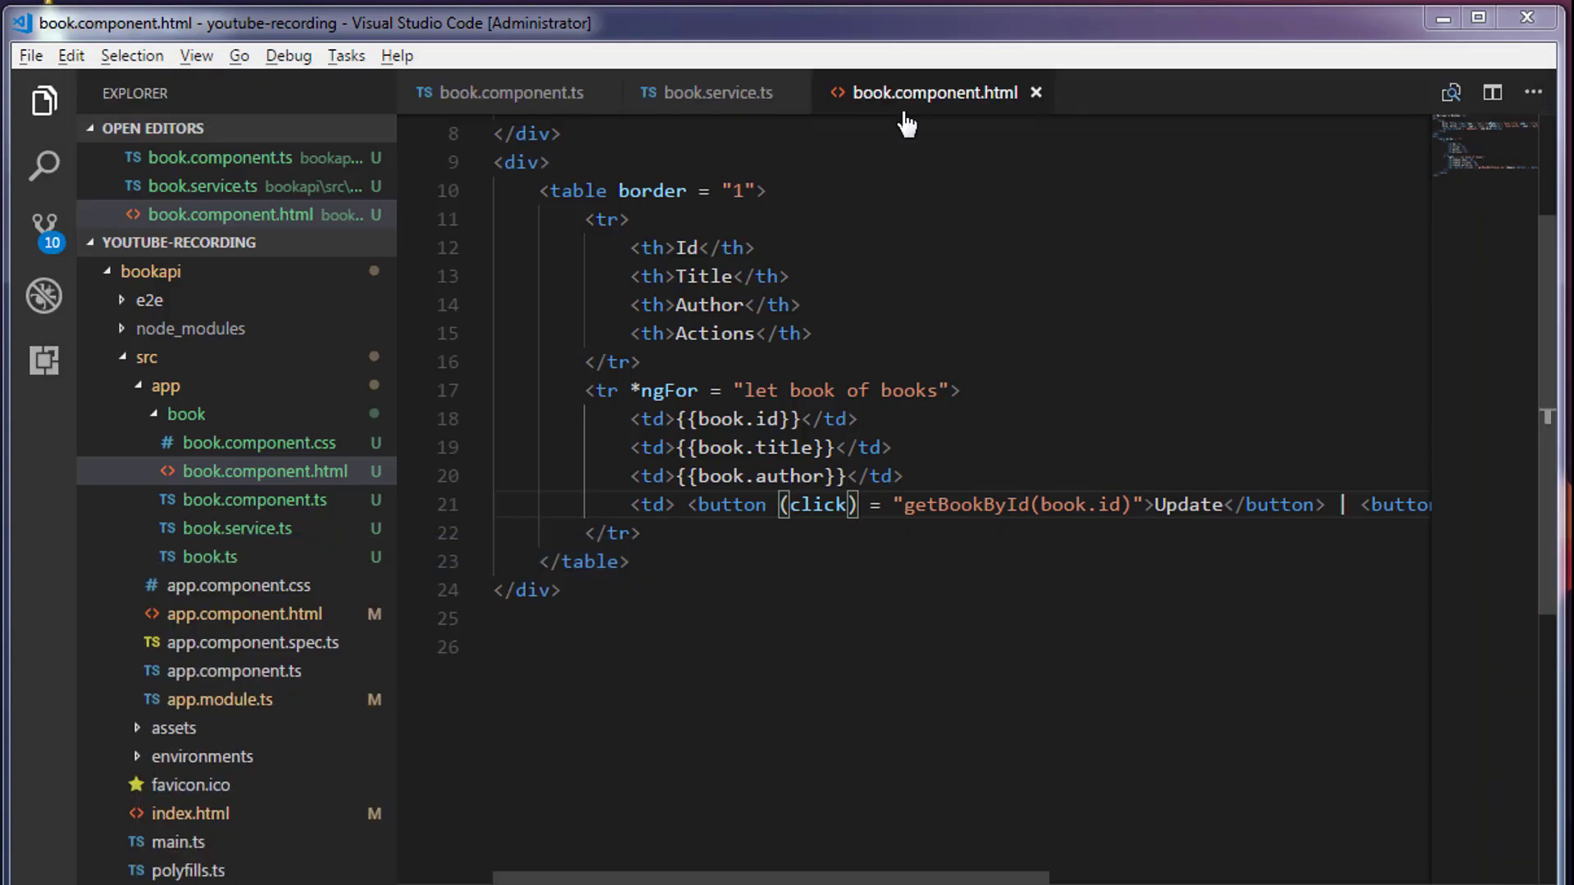
pyautogui.scroll(5, 929, 327)
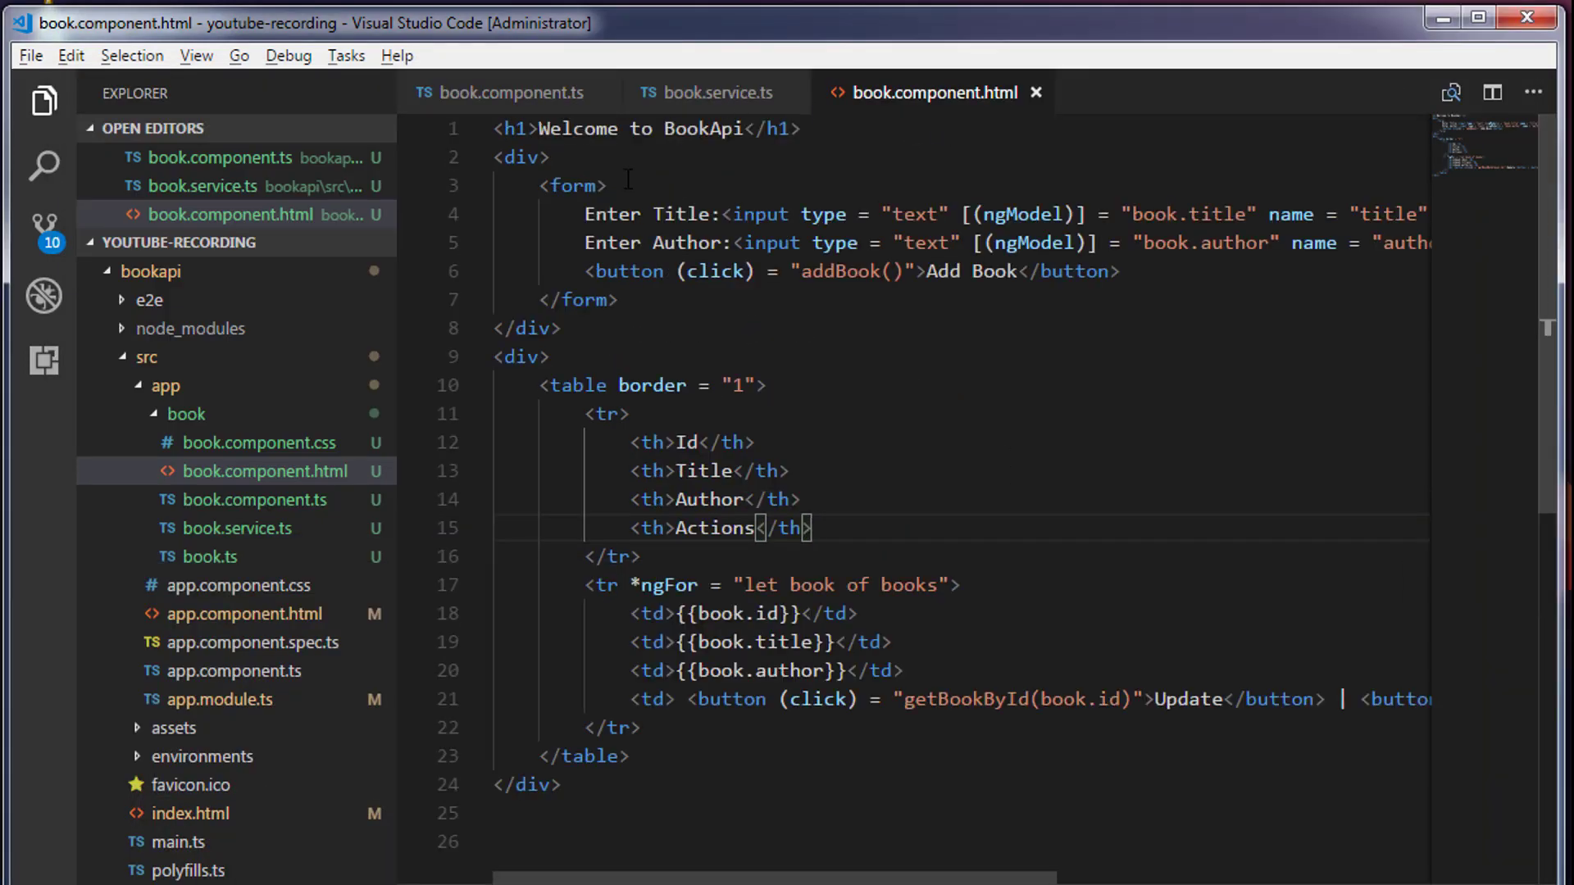
pyautogui.press('Return')
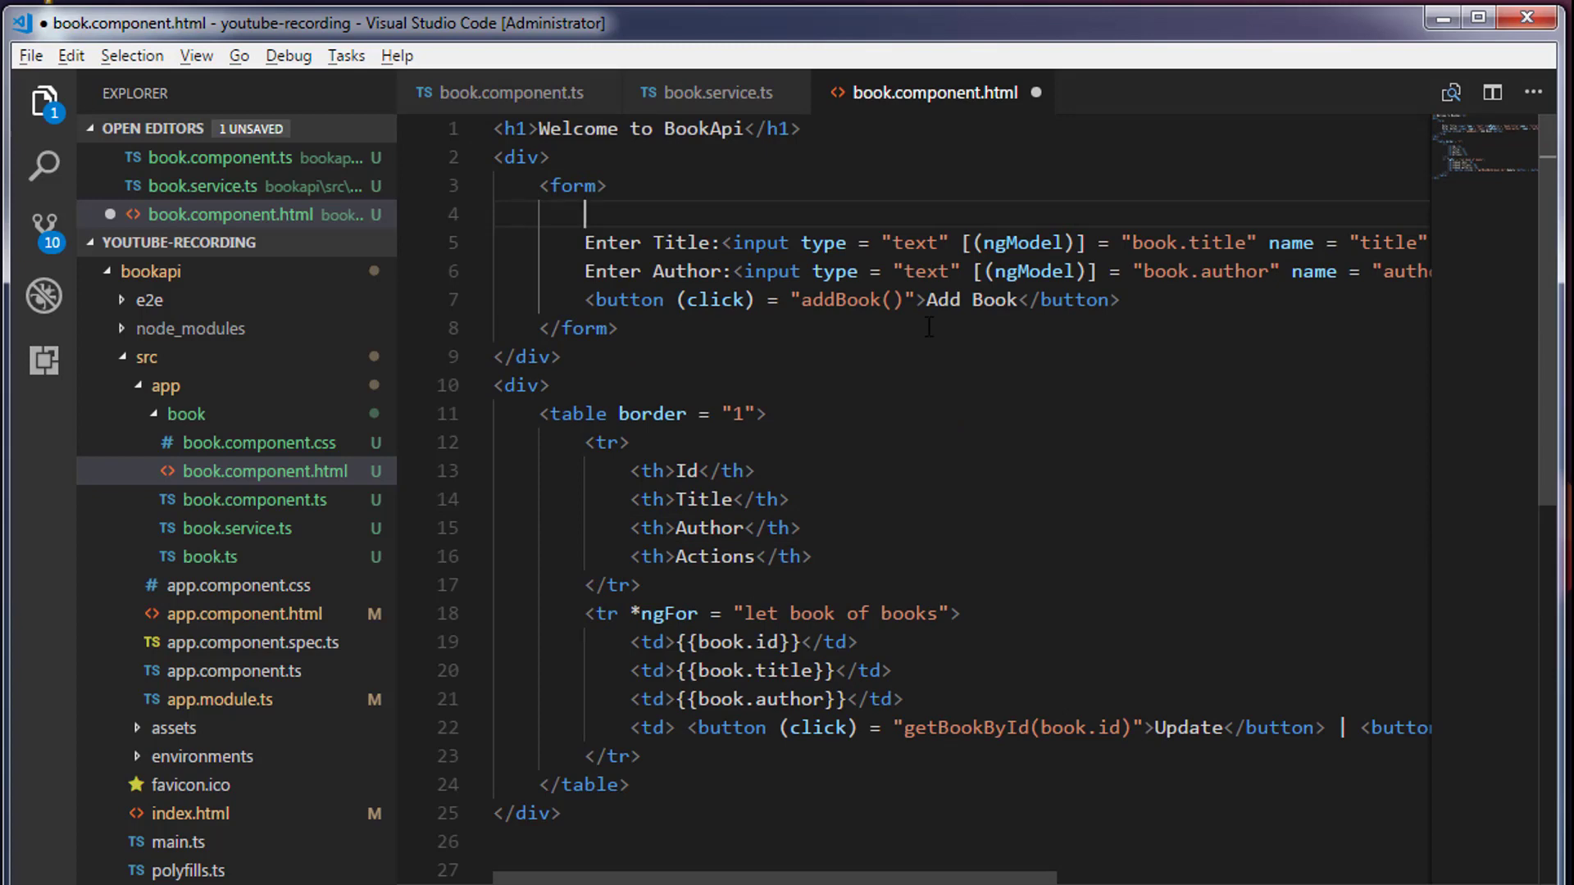
pyautogui.write('<')
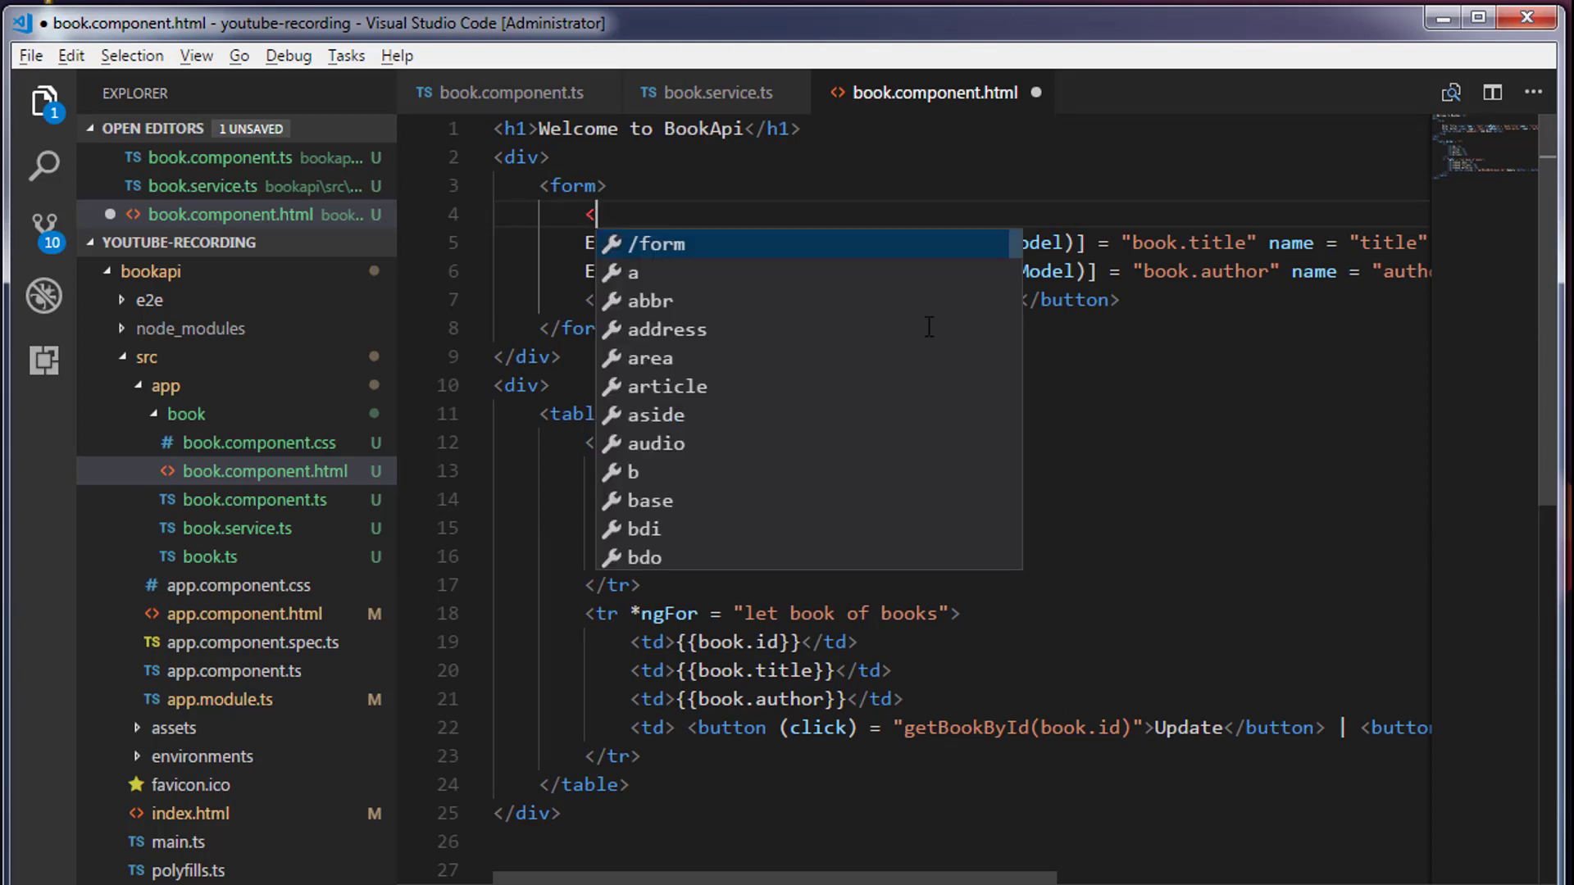
pyautogui.write('input type = ')
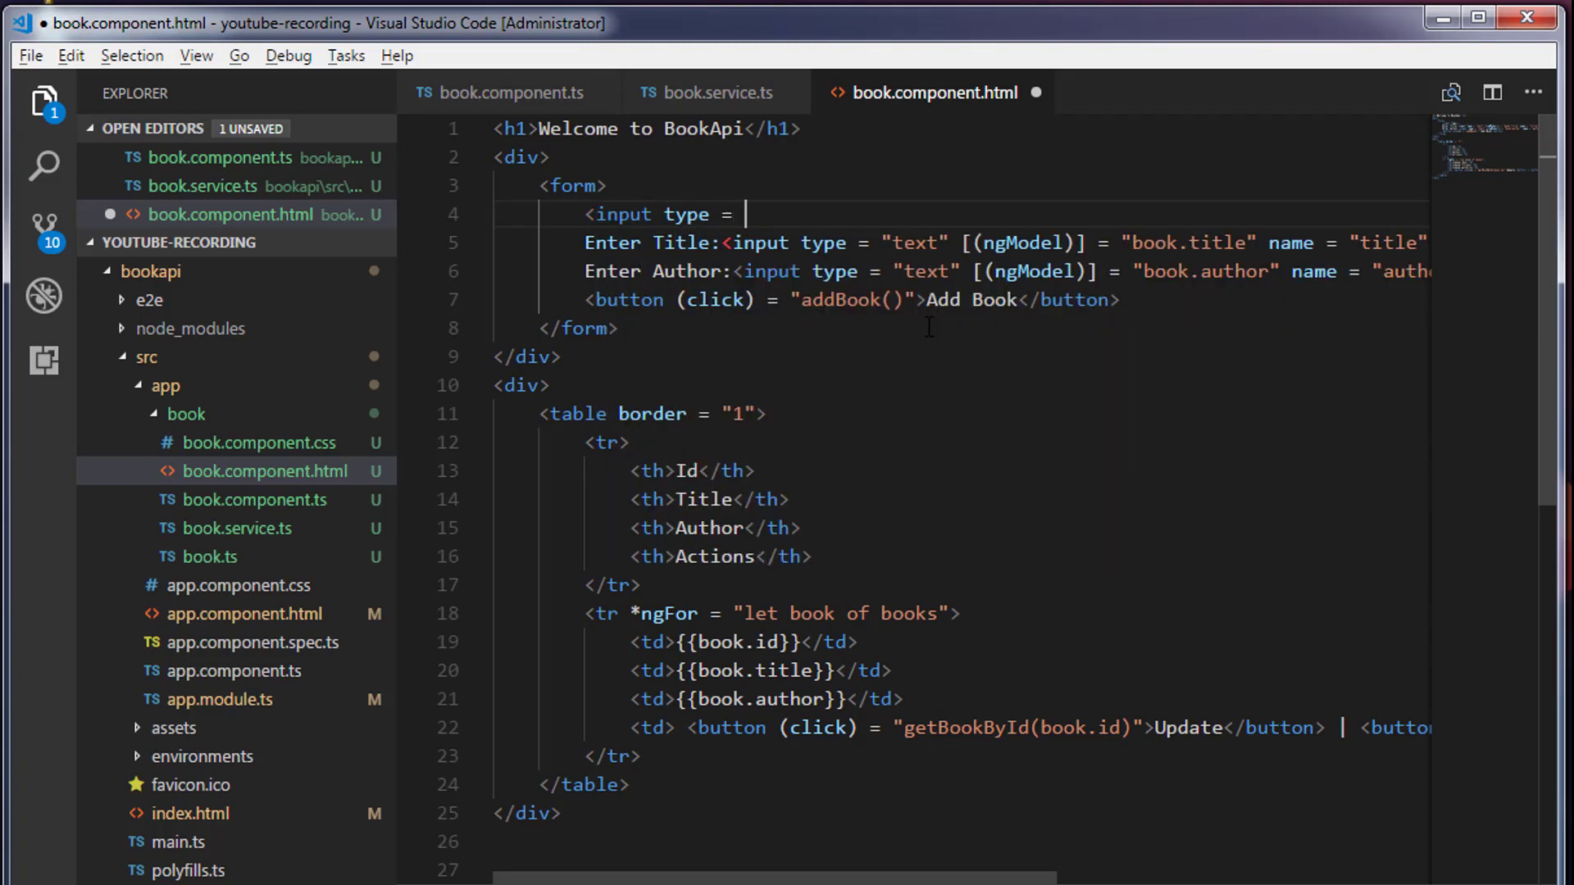
pyautogui.write('"hidden" ')
pyautogui.write('name = "b')
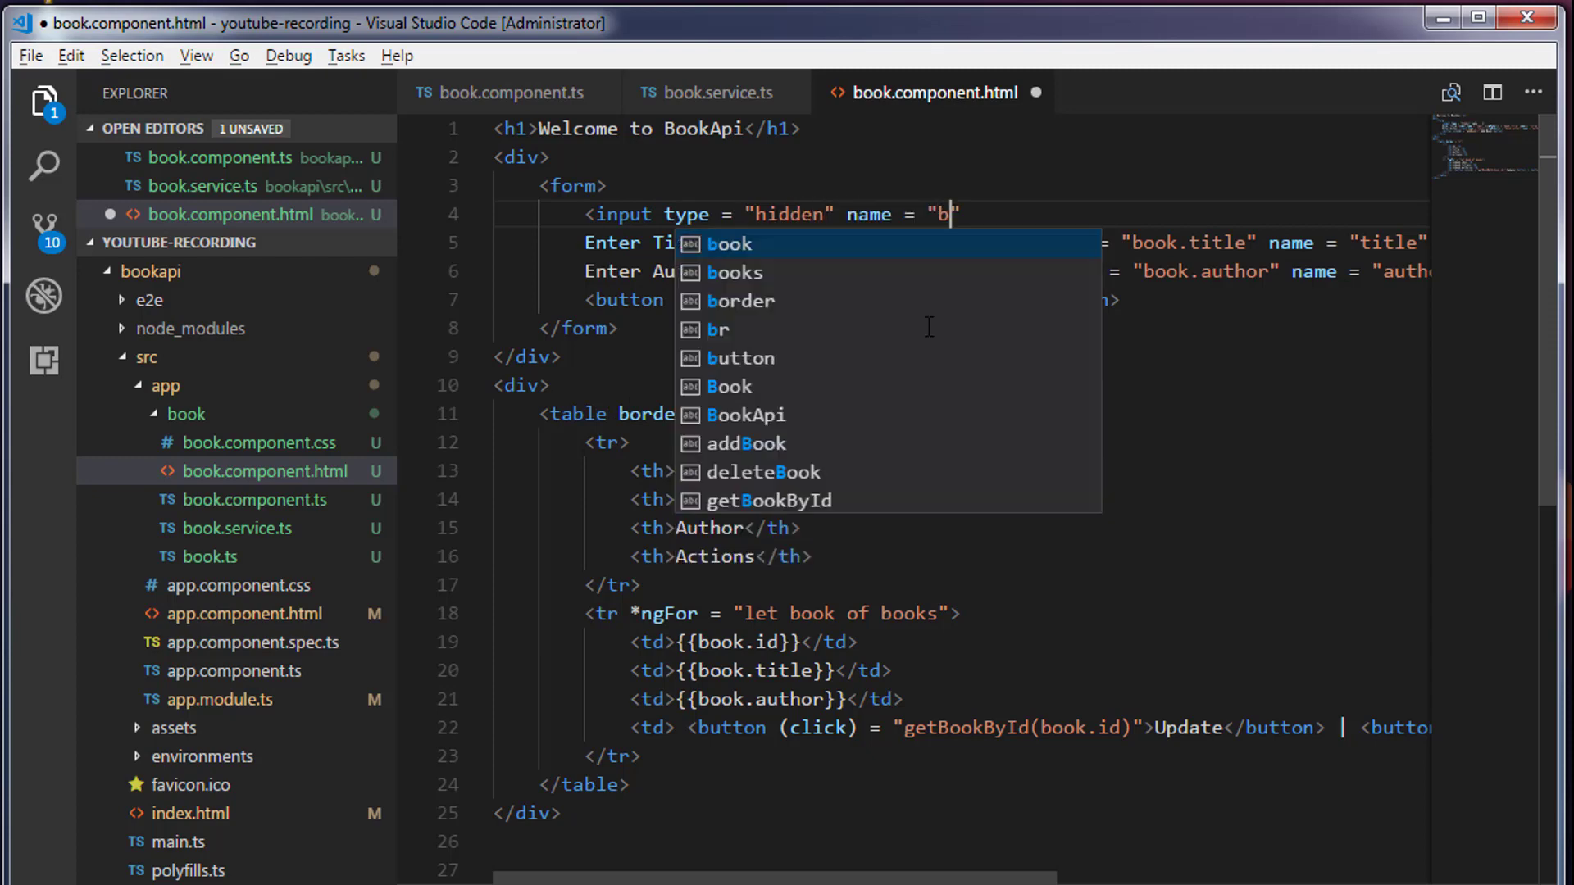
pyautogui.write('ook.id" ')
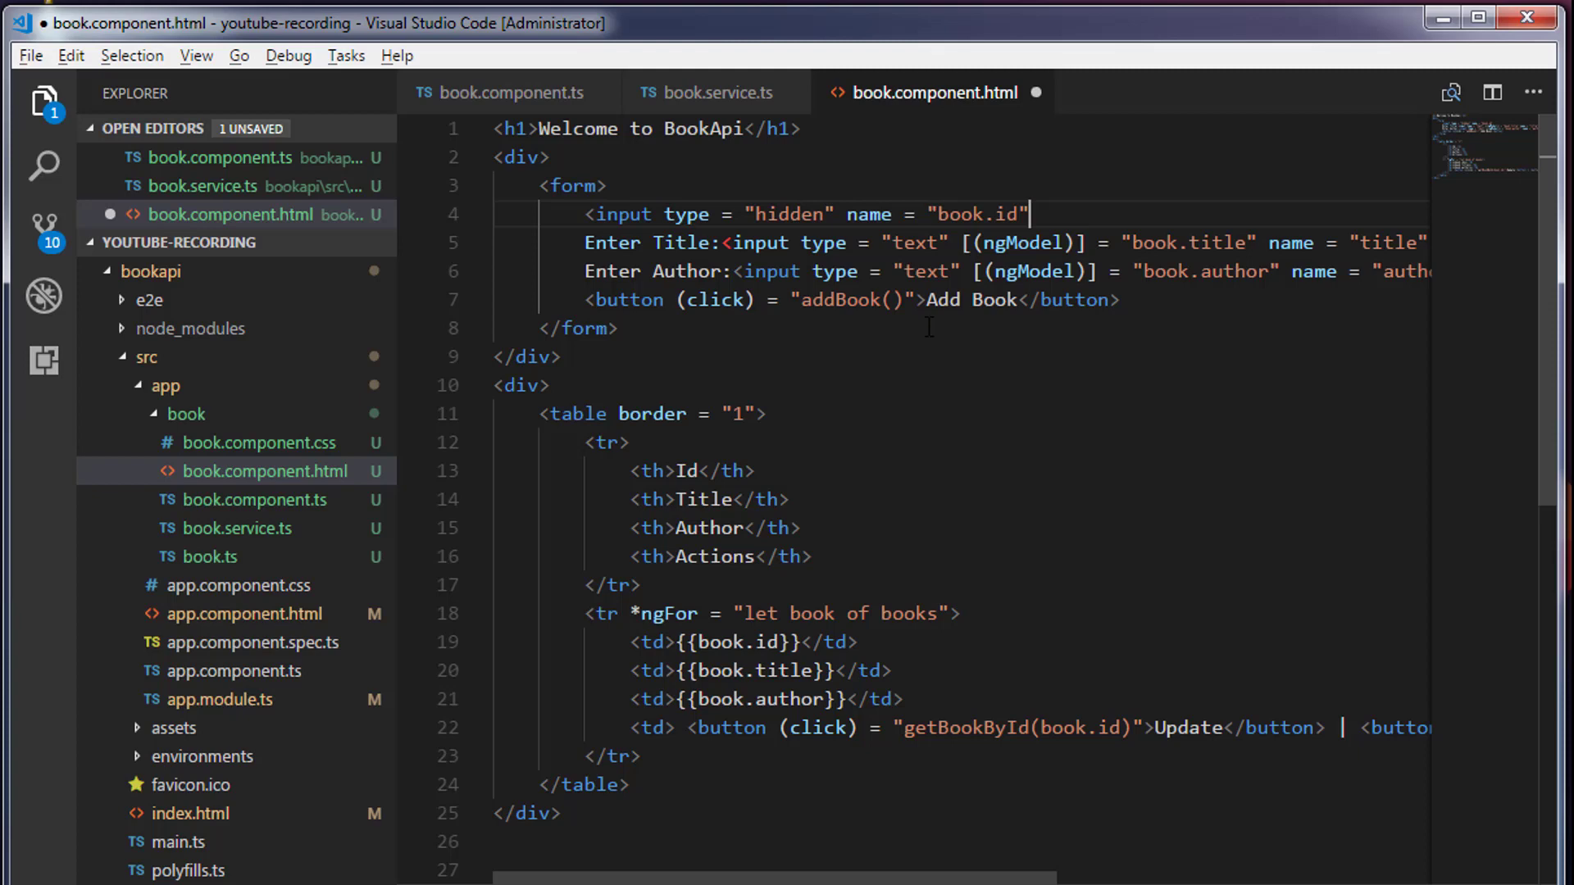
pyautogui.write('/>')
pyautogui.hotkey('ctrl', 's')
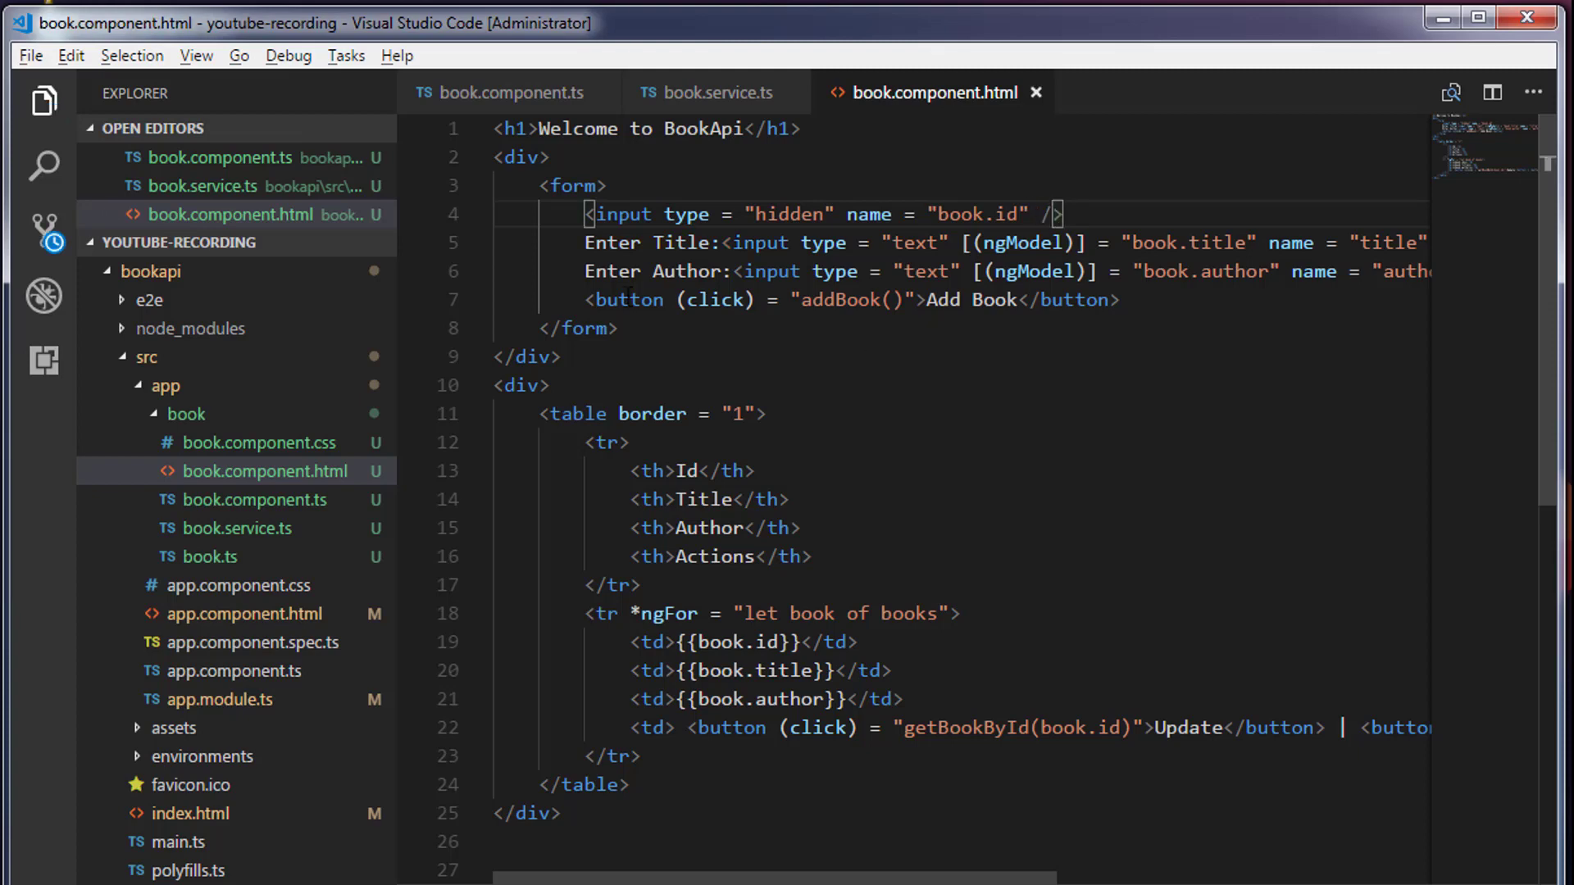
pyautogui.click(517, 92)
pyautogui.click(812, 415)
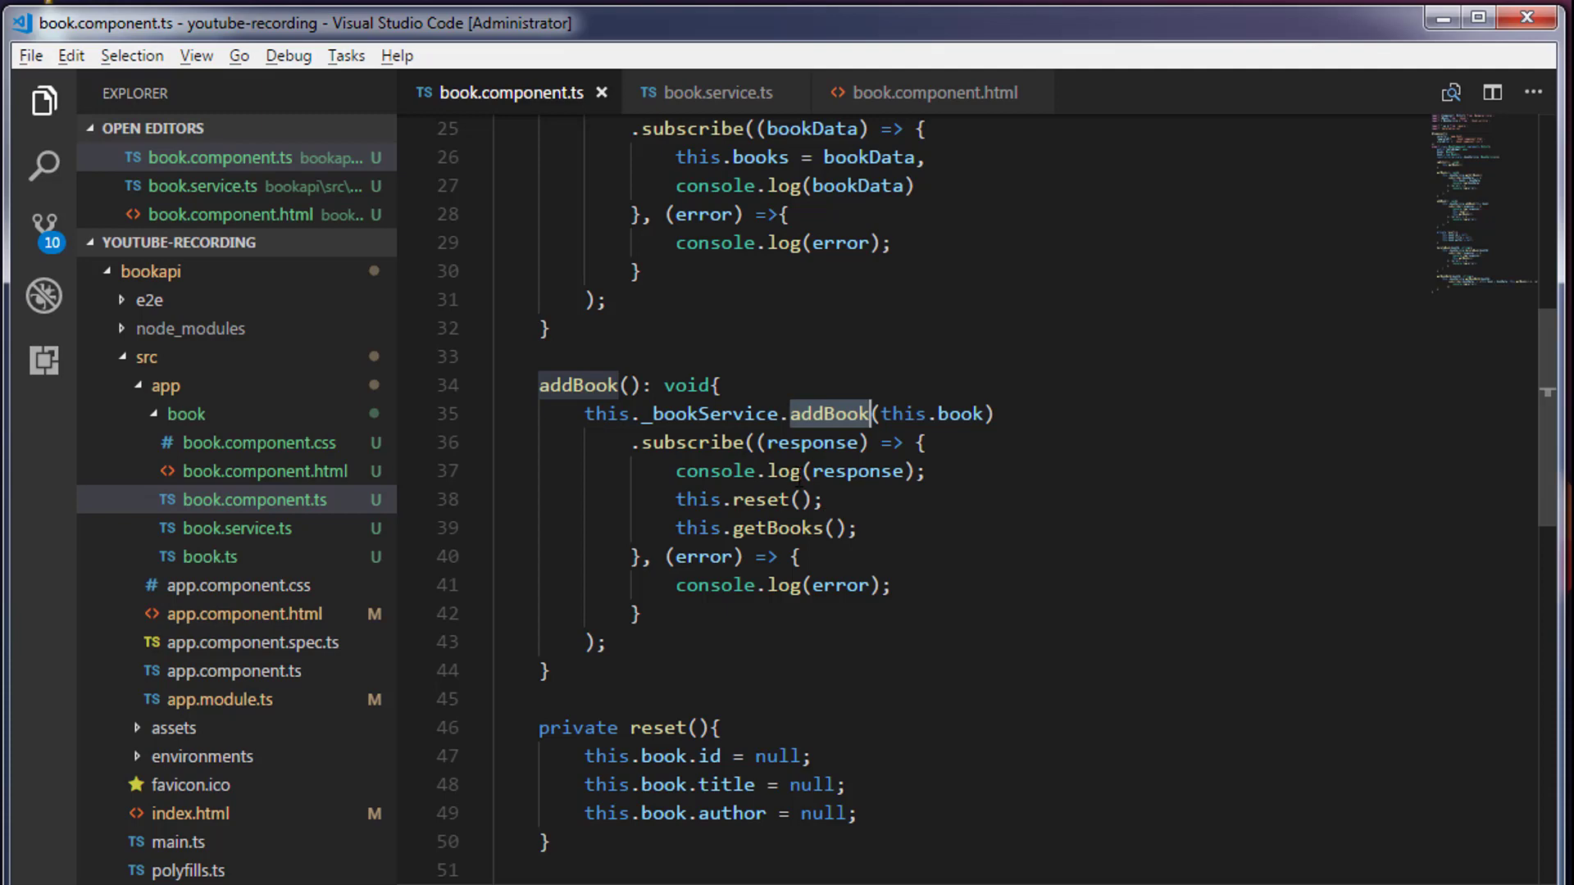
# - In book.service.ts's addBook, add an if(book.id) block that starts a this._httpService.put call
pyautogui.click(716, 92)
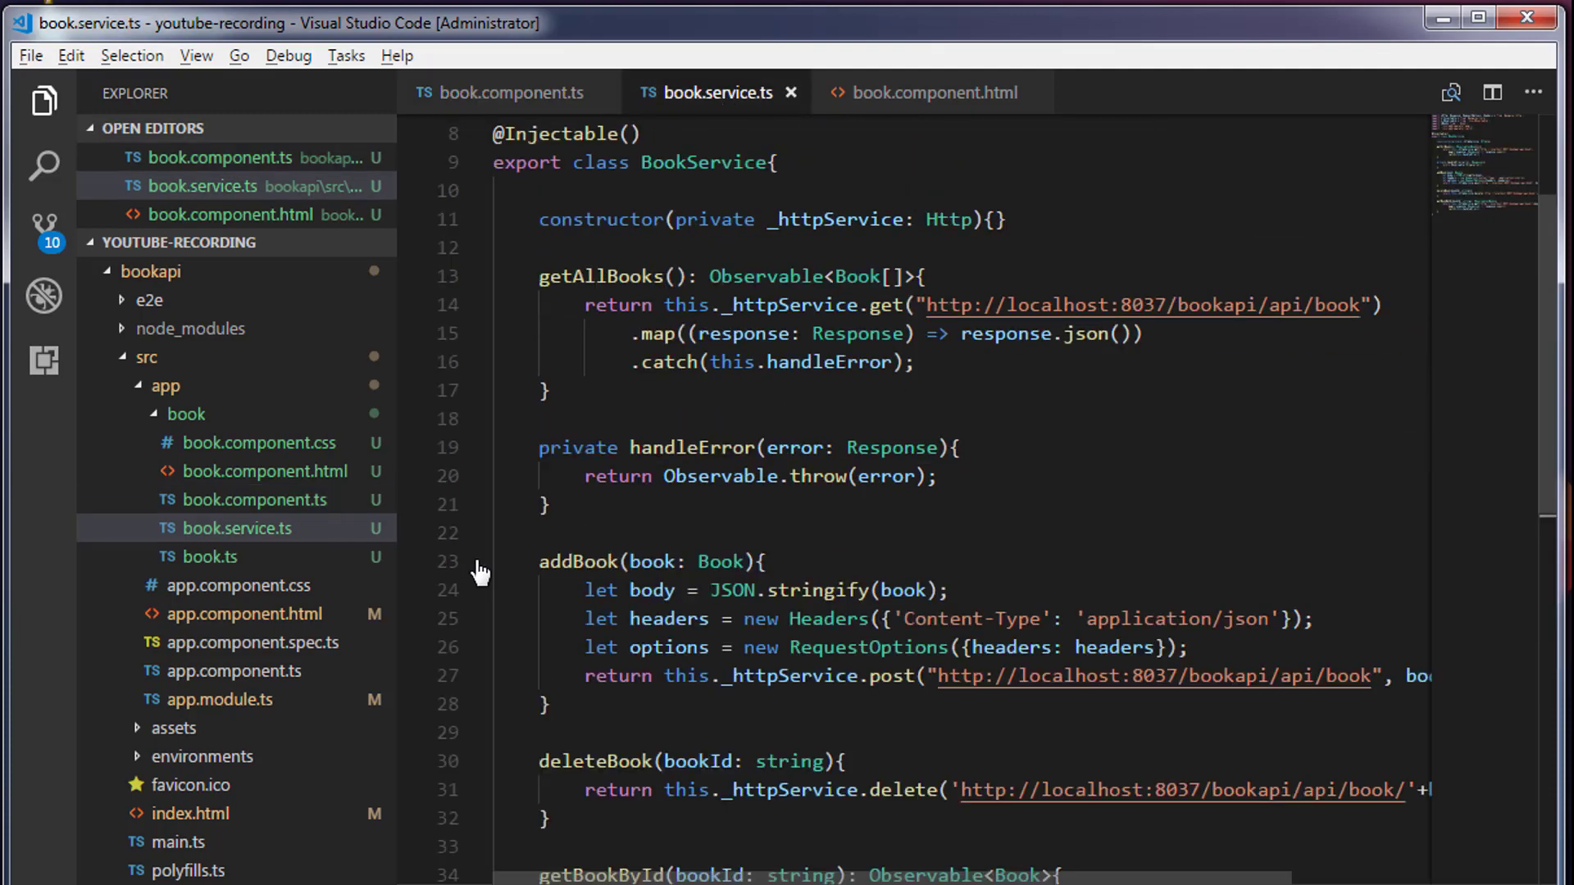
pyautogui.click(1187, 648)
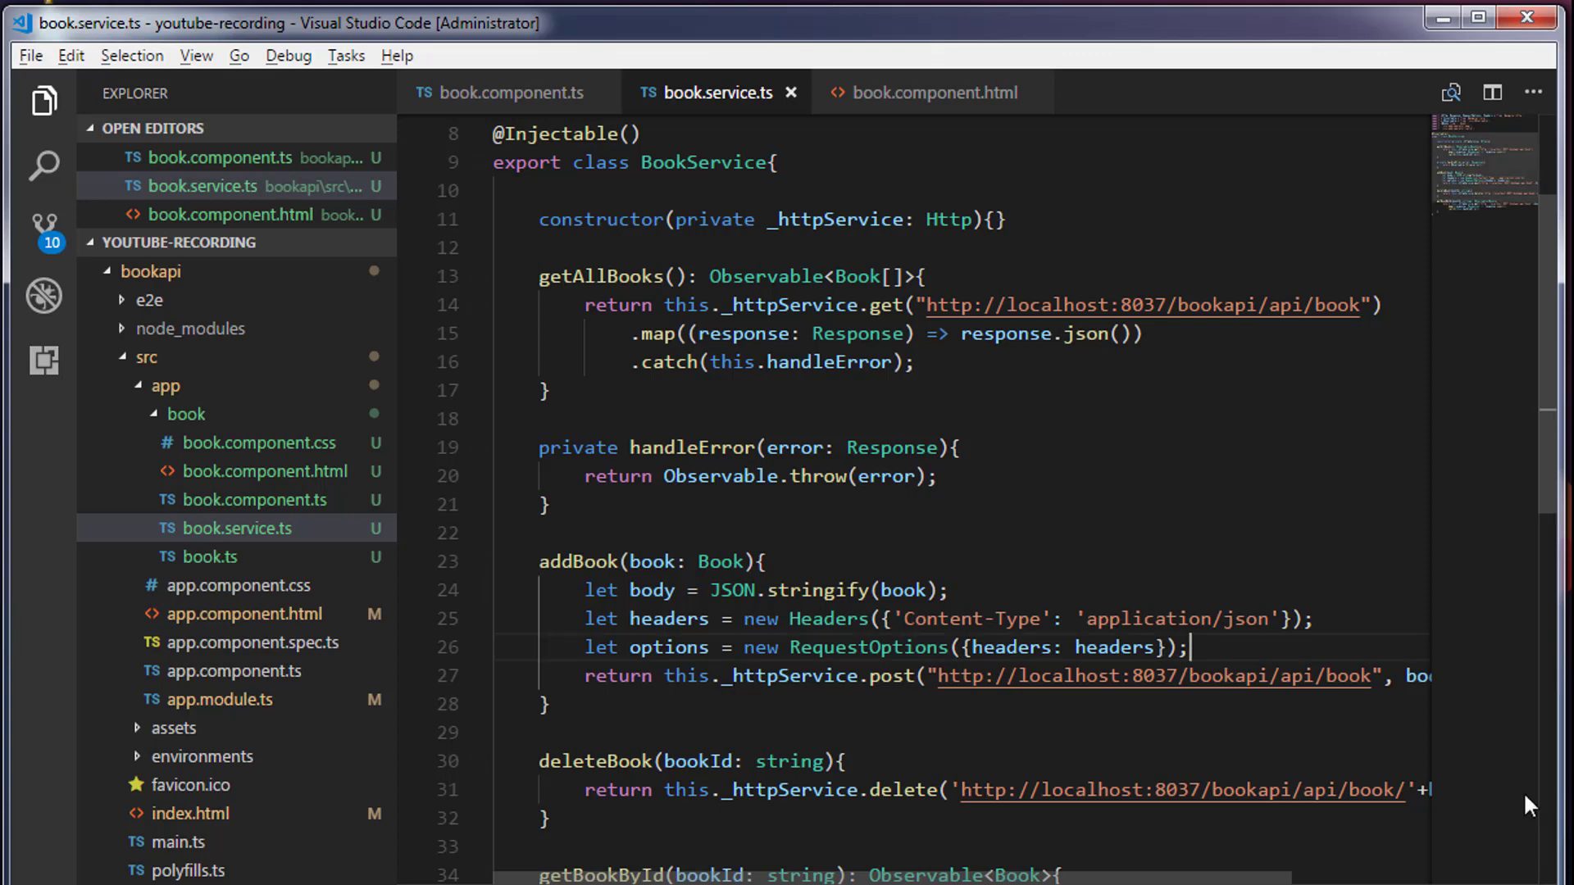
pyautogui.press('Return')
pyautogui.write('if')
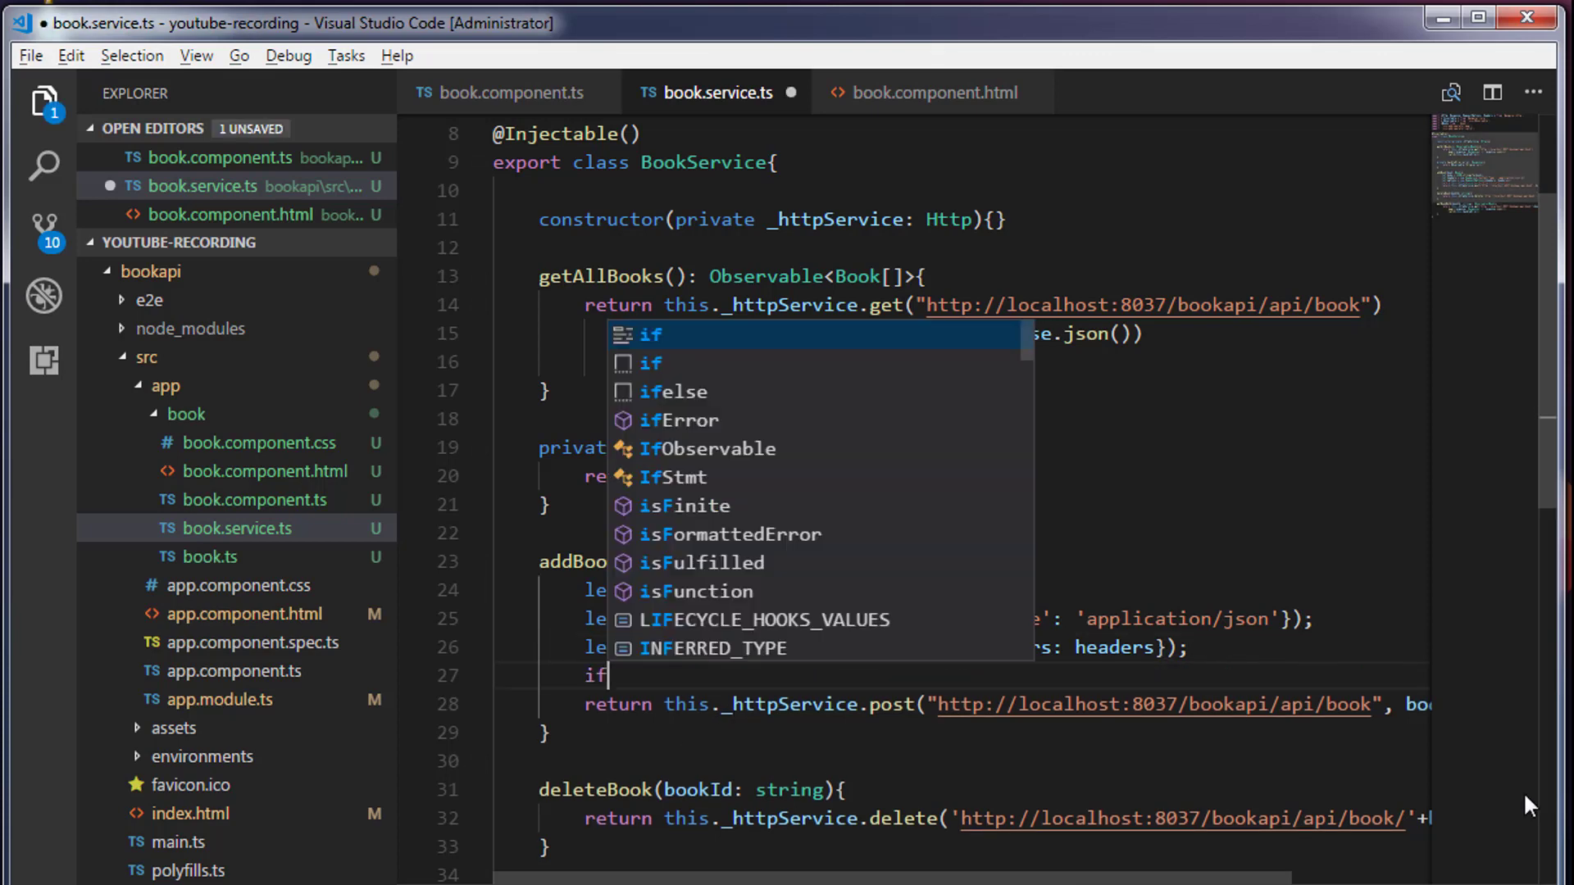
pyautogui.write('(){')
pyautogui.press('Return')
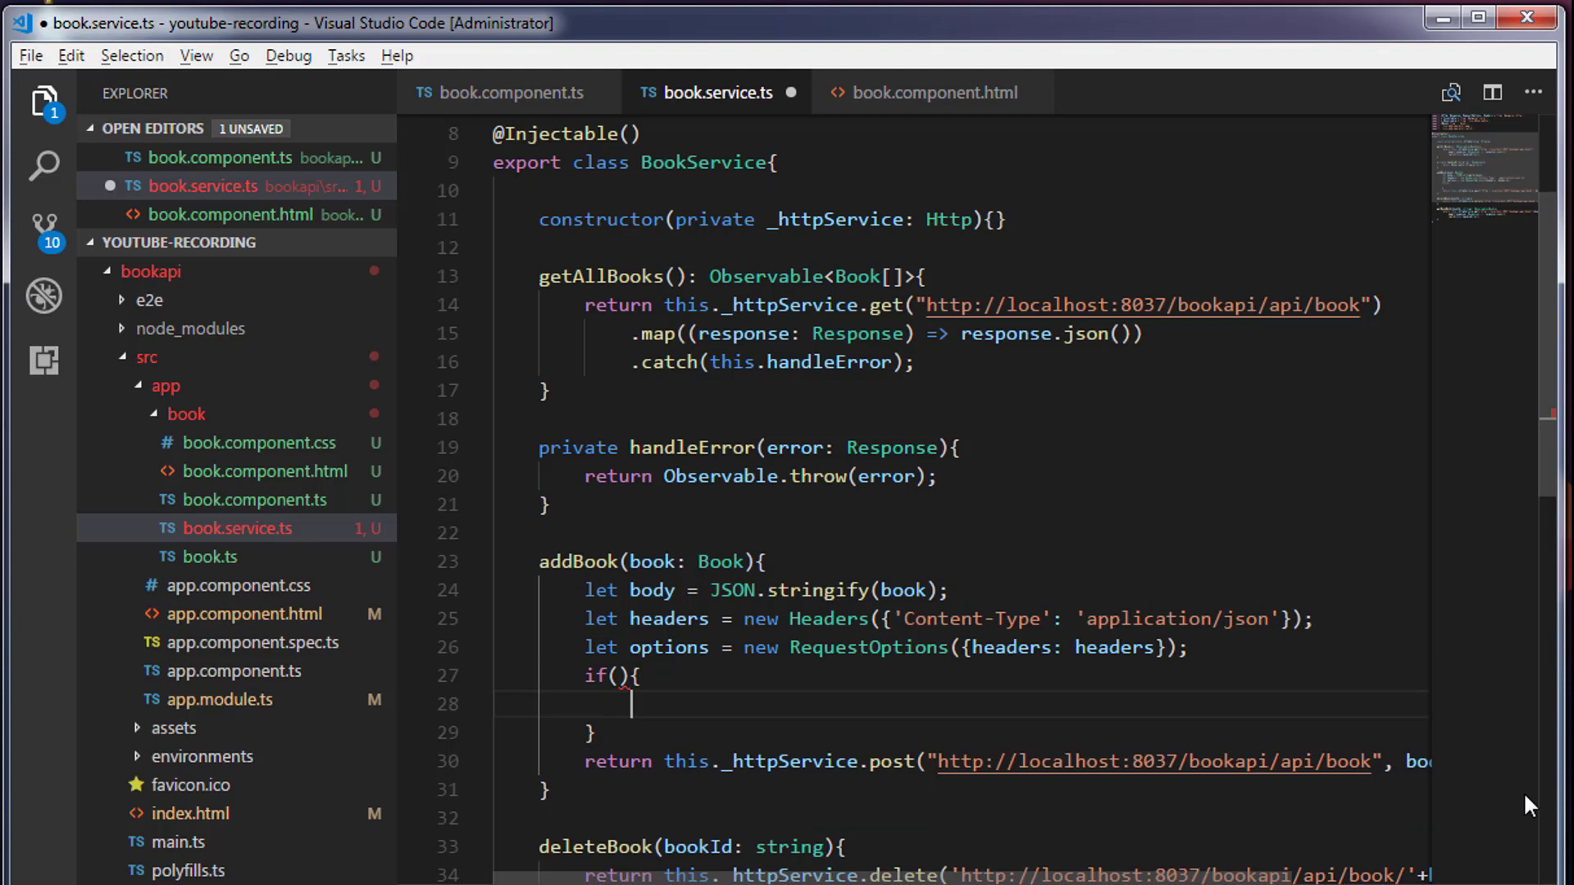
pyautogui.click(615, 675)
pyautogui.write('book')
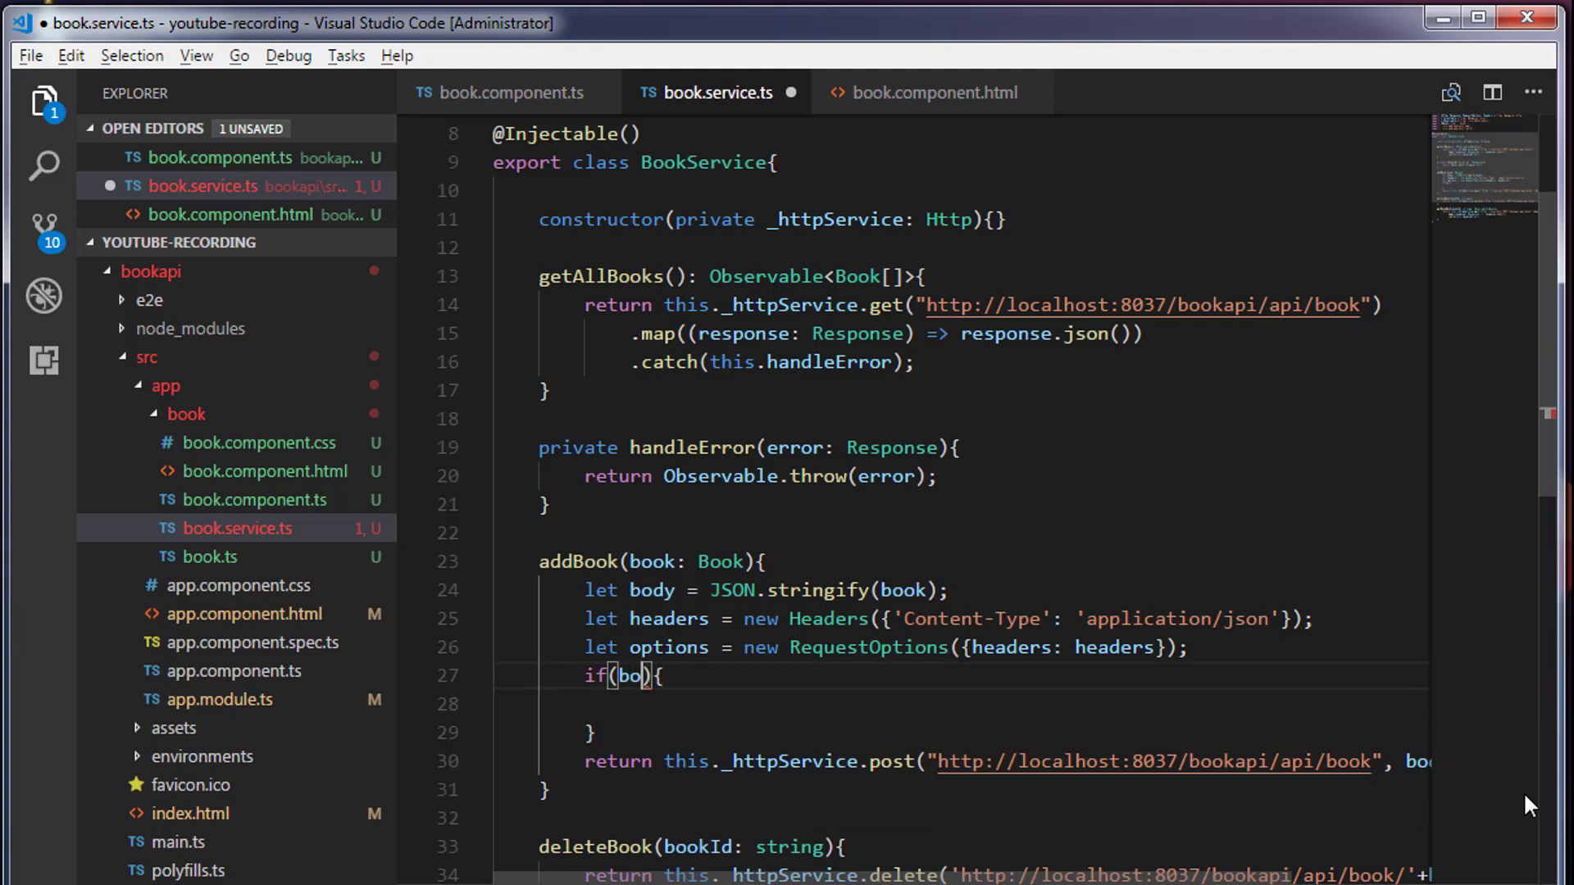
pyautogui.write('.id')
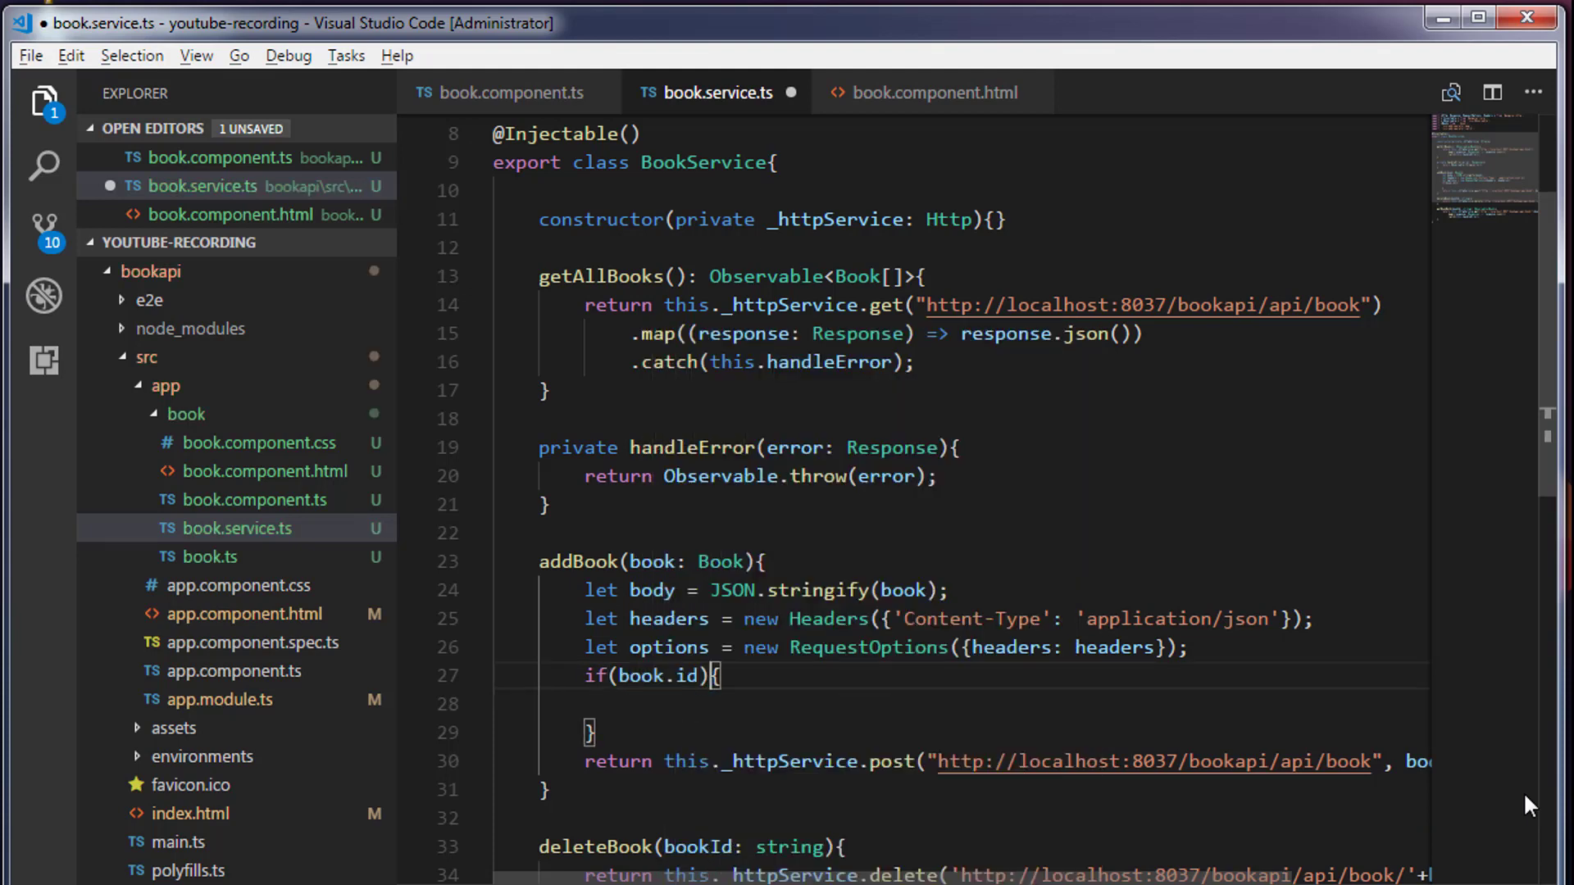
pyautogui.press('Down')
pyautogui.press('Tab')
pyautogui.press('Tab')
pyautogui.press('Tab')
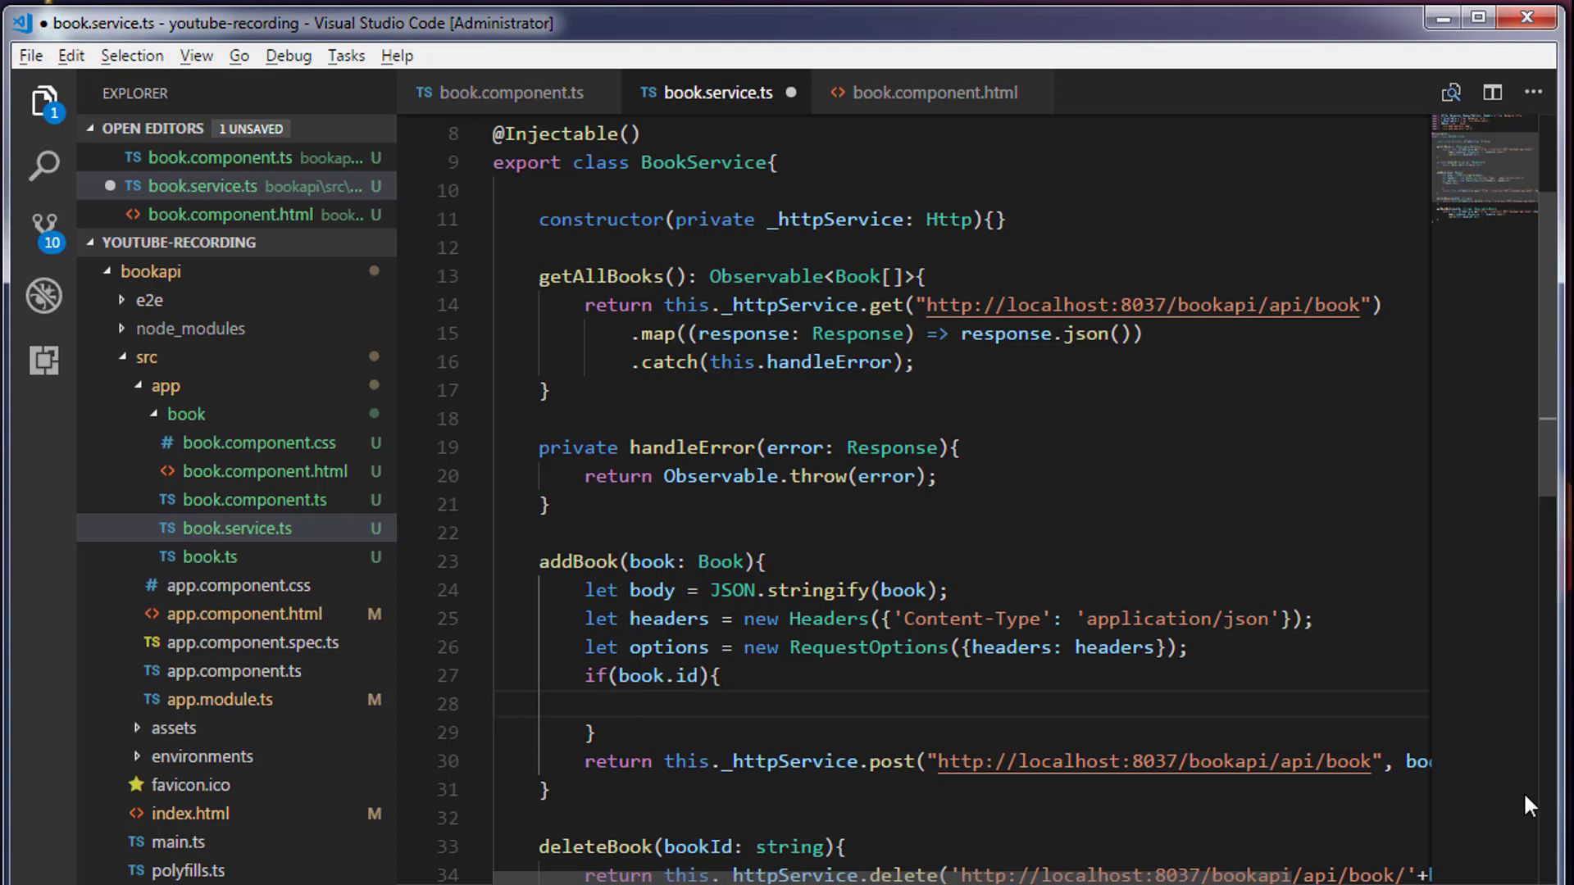
pyautogui.write('this.')
pyautogui.press('Down')
pyautogui.press('Down')
pyautogui.press('Down')
pyautogui.press('Up')
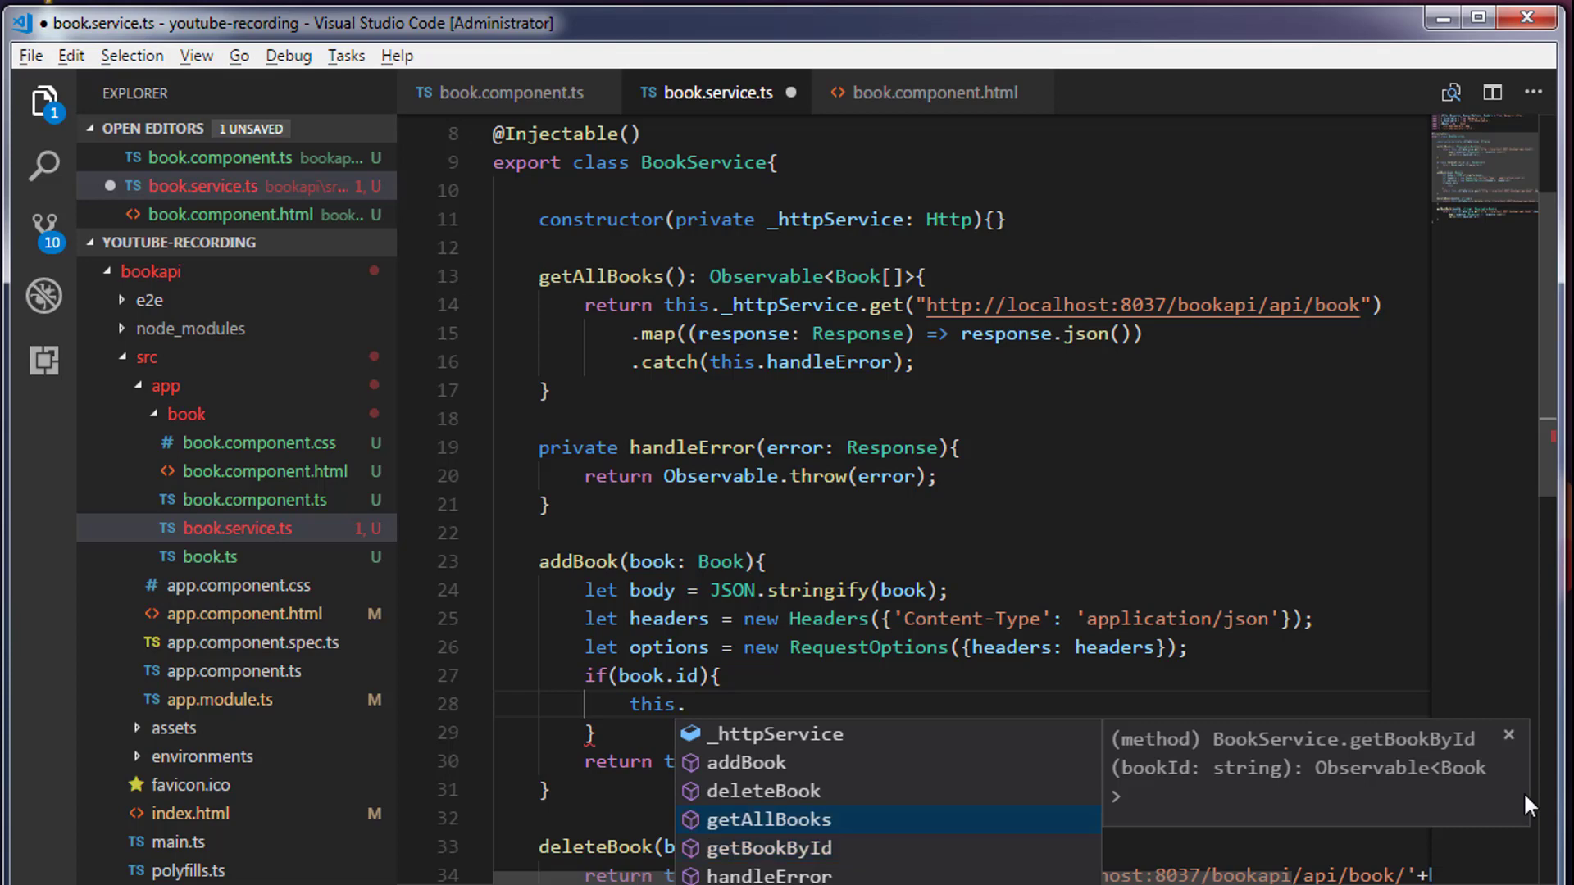
pyautogui.press('Up')
pyautogui.press('Up')
pyautogui.press('Up')
pyautogui.press('Return')
pyautogui.write('.')
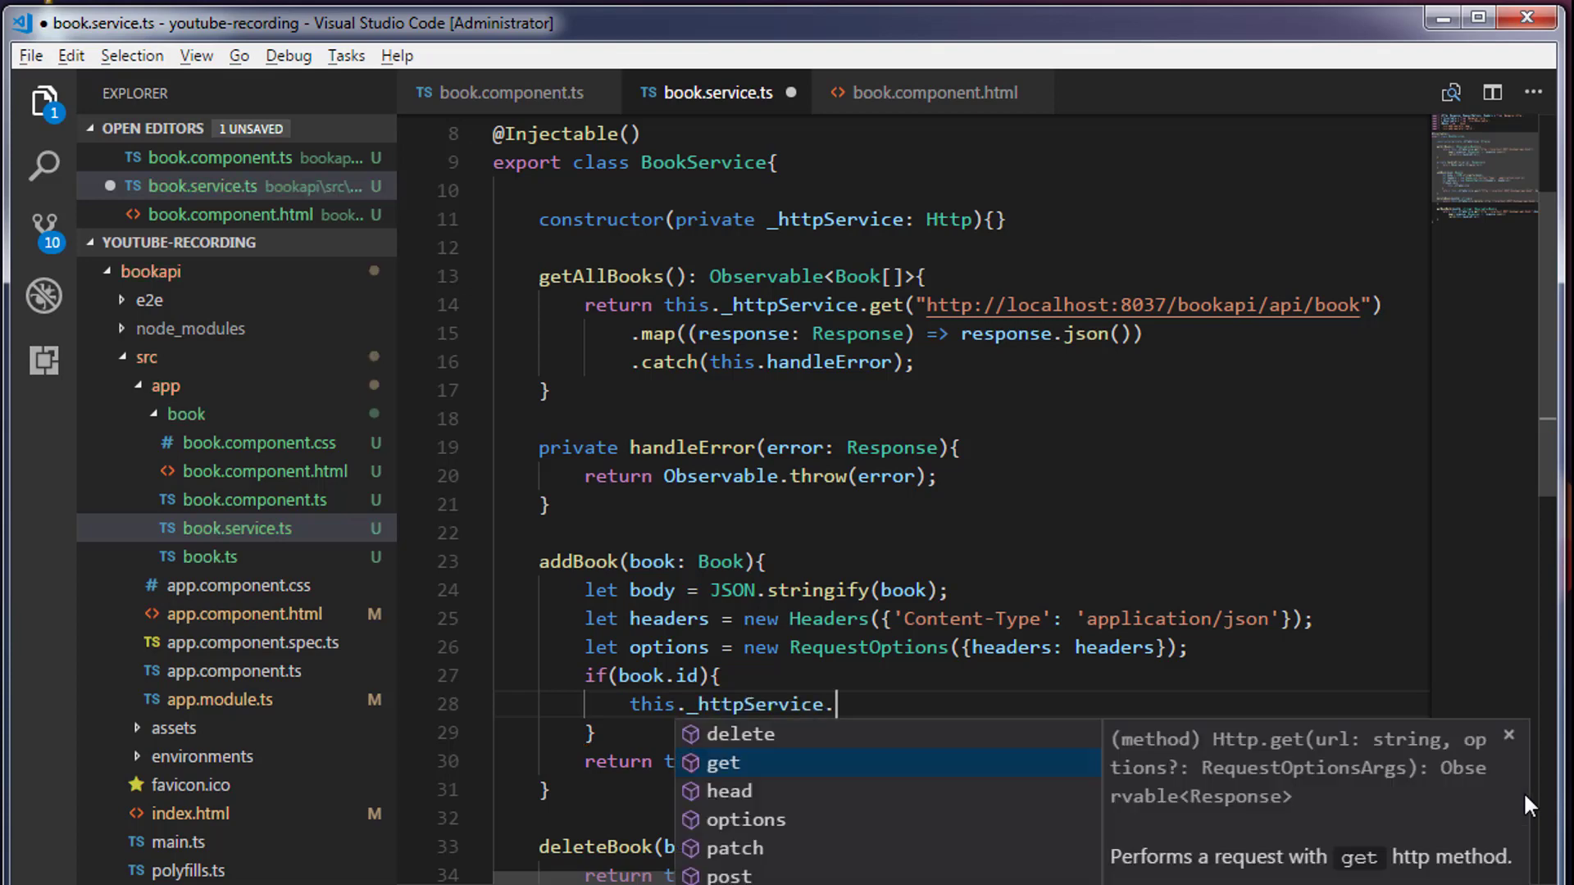
pyautogui.write('put(')
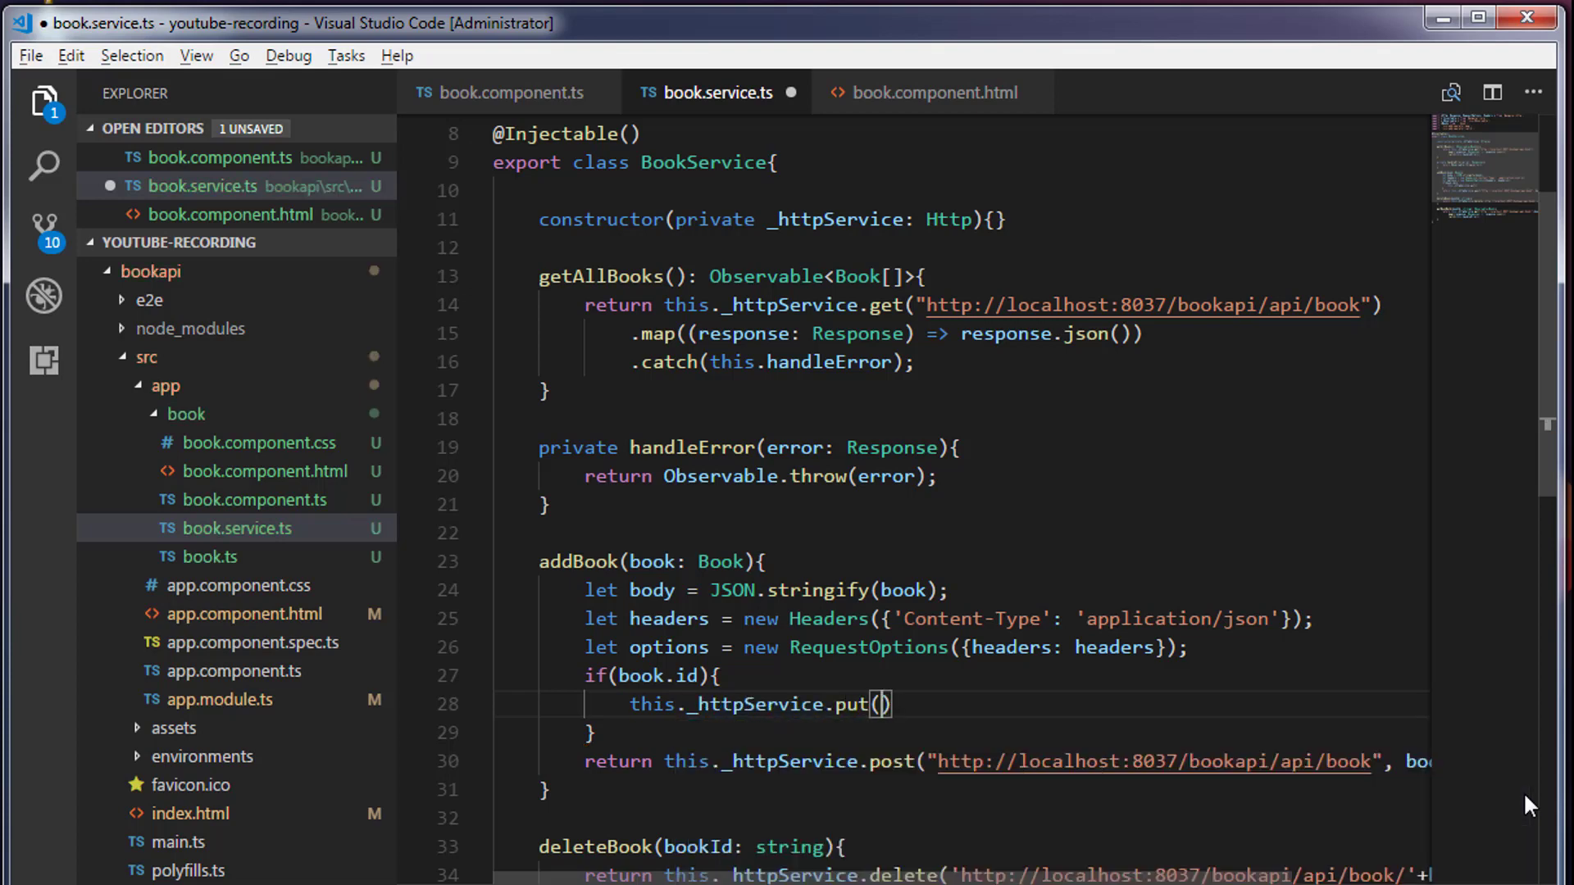
pyautogui.write("'")
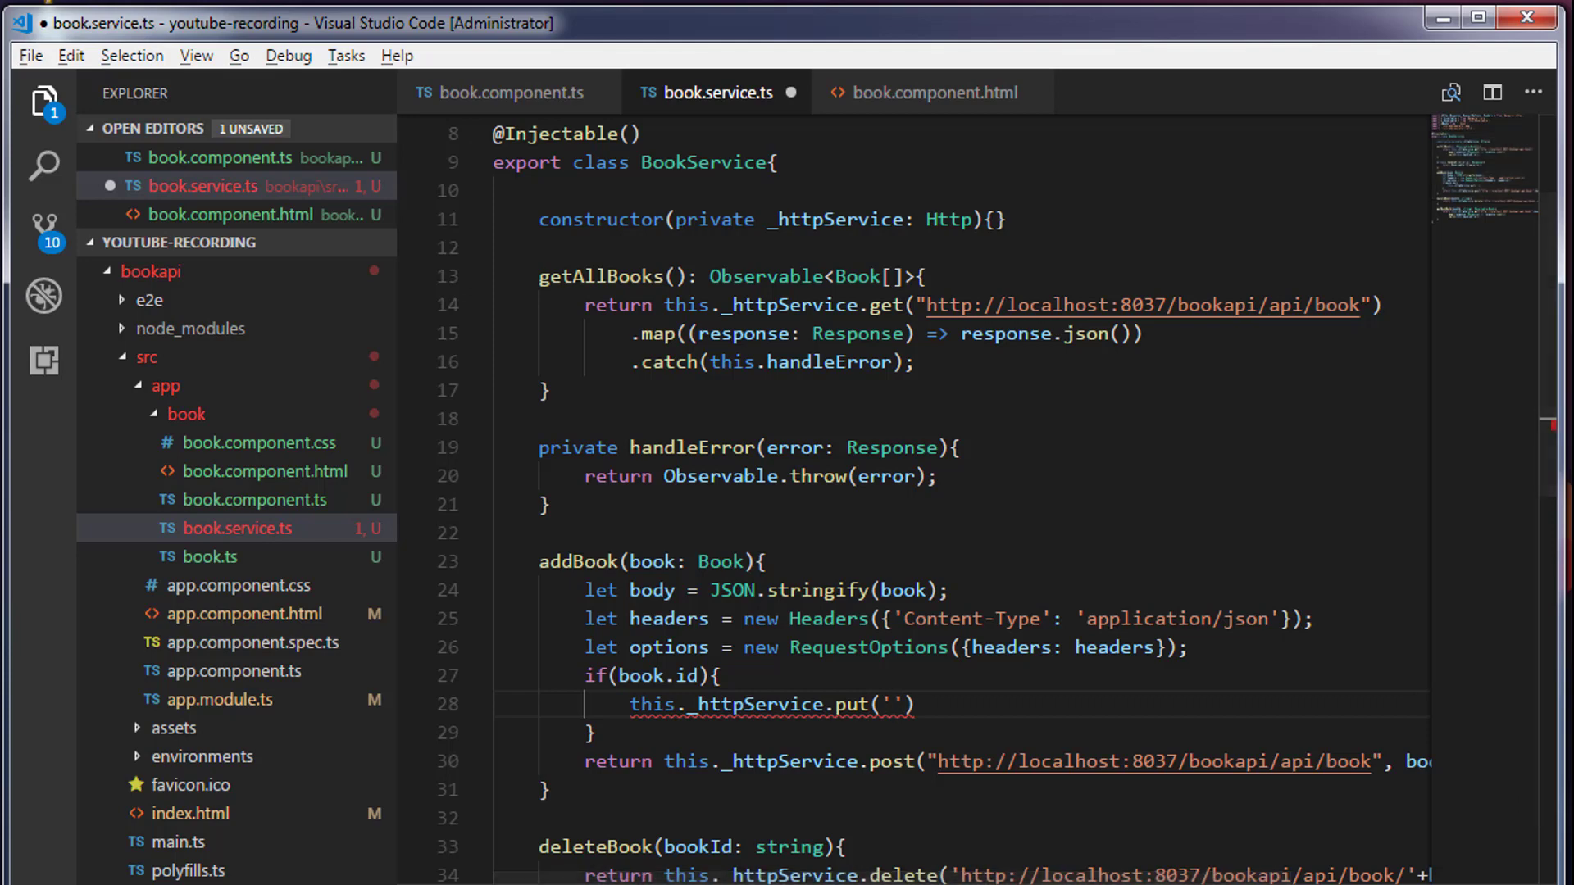
# - Fill the put call with the copied book URL plus book.id, body and options
pyautogui.hotkey('alt', 'Tab')
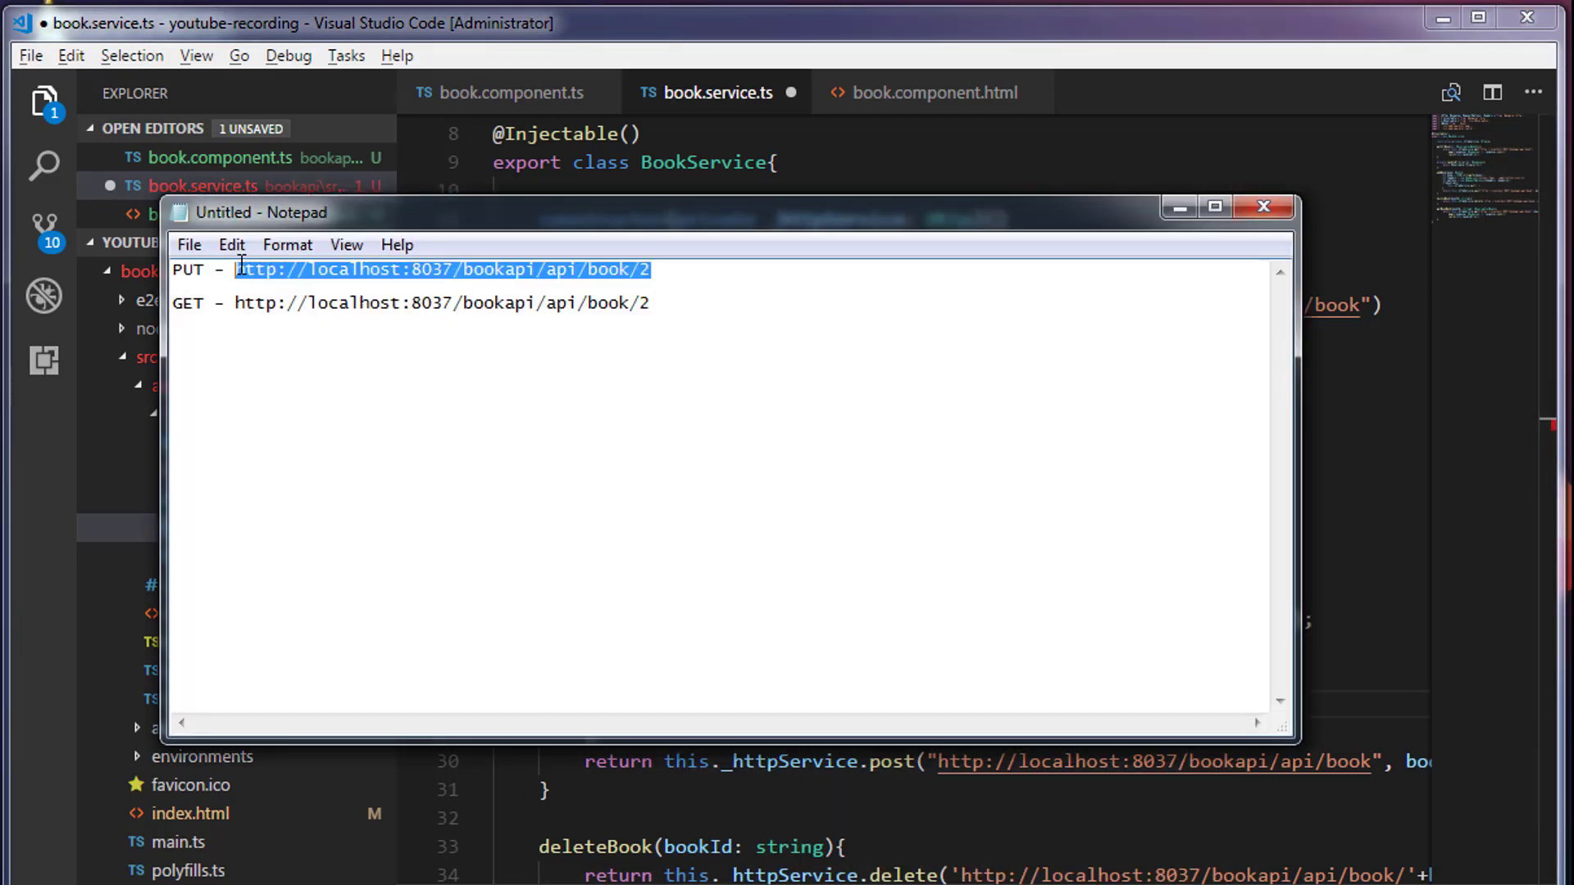
pyautogui.hotkey('ctrl', 'c')
pyautogui.hotkey('alt', 'Tab')
pyautogui.hotkey('ctrl', 'v')
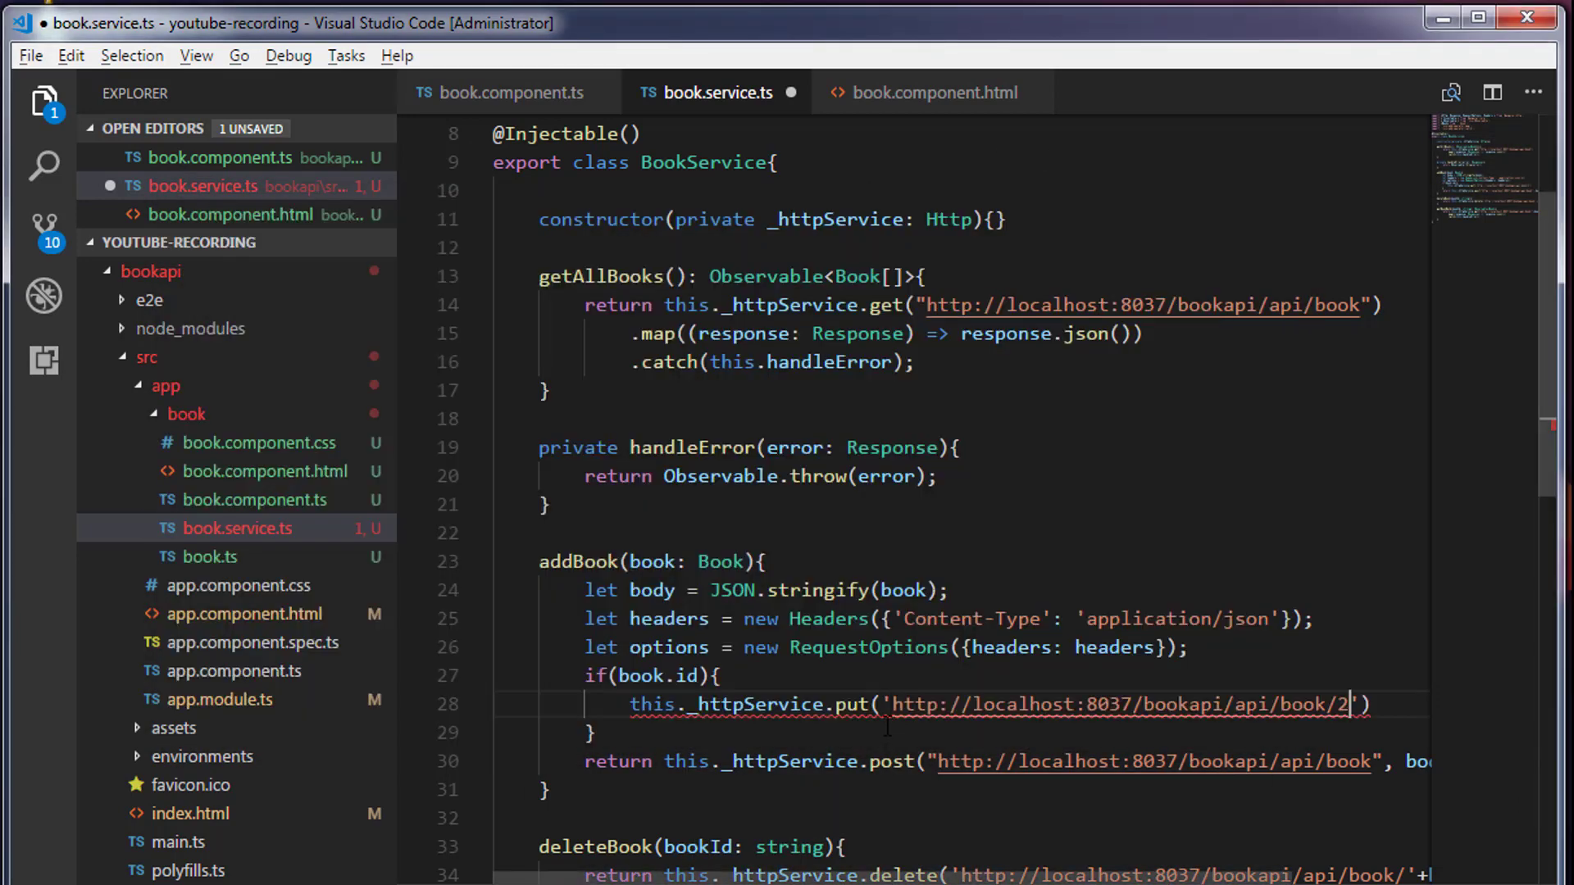
pyautogui.press('BackSpace')
pyautogui.press('Right')
pyautogui.write('+')
pyautogui.write('book.id')
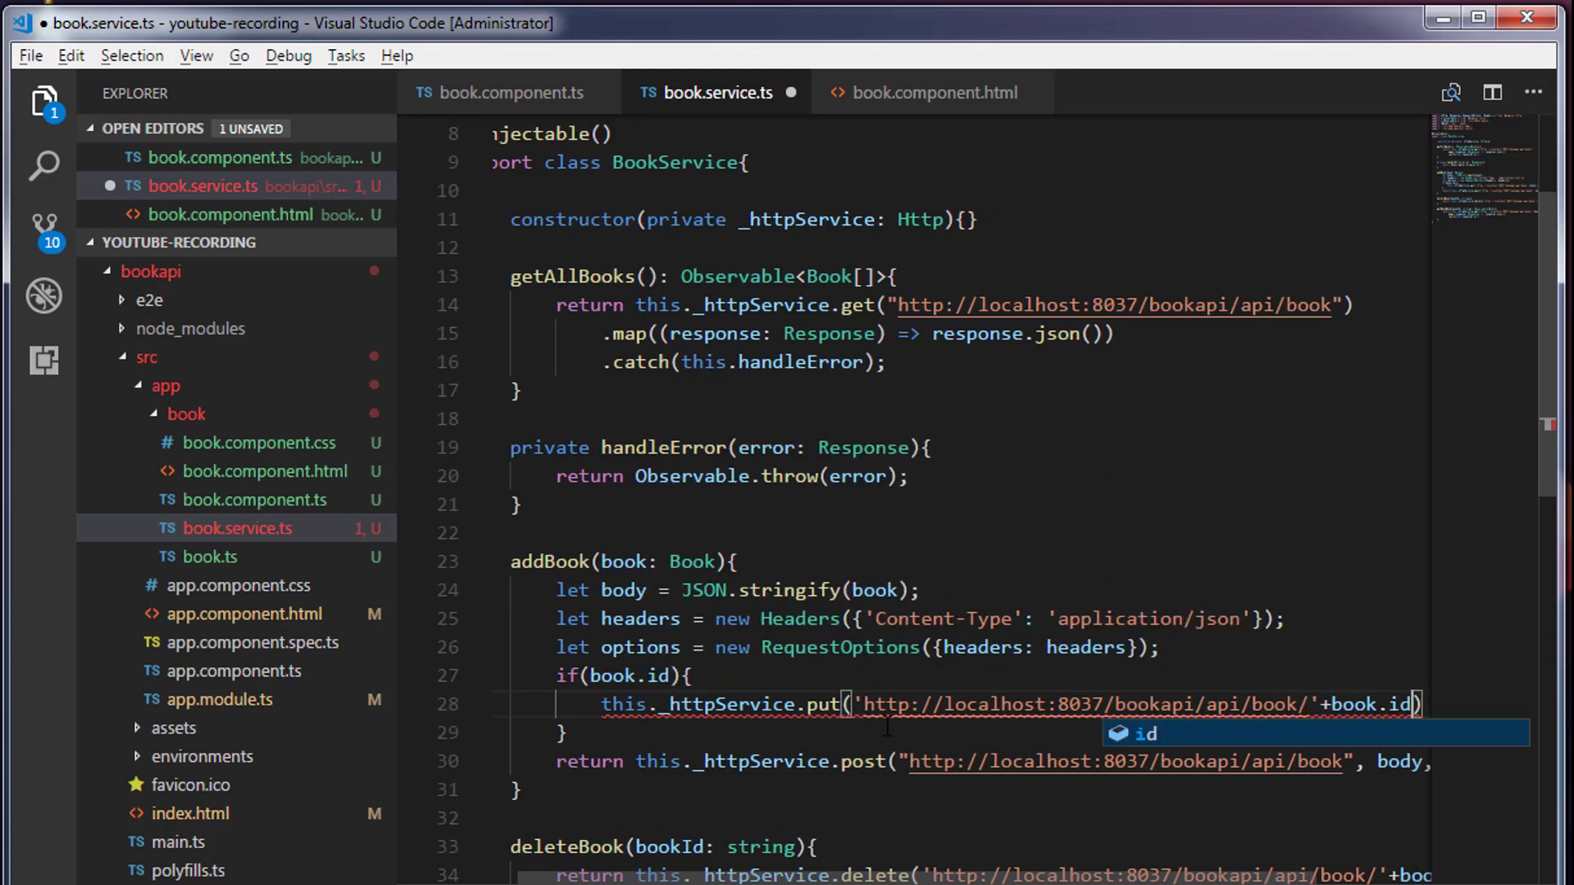
pyautogui.press('Escape')
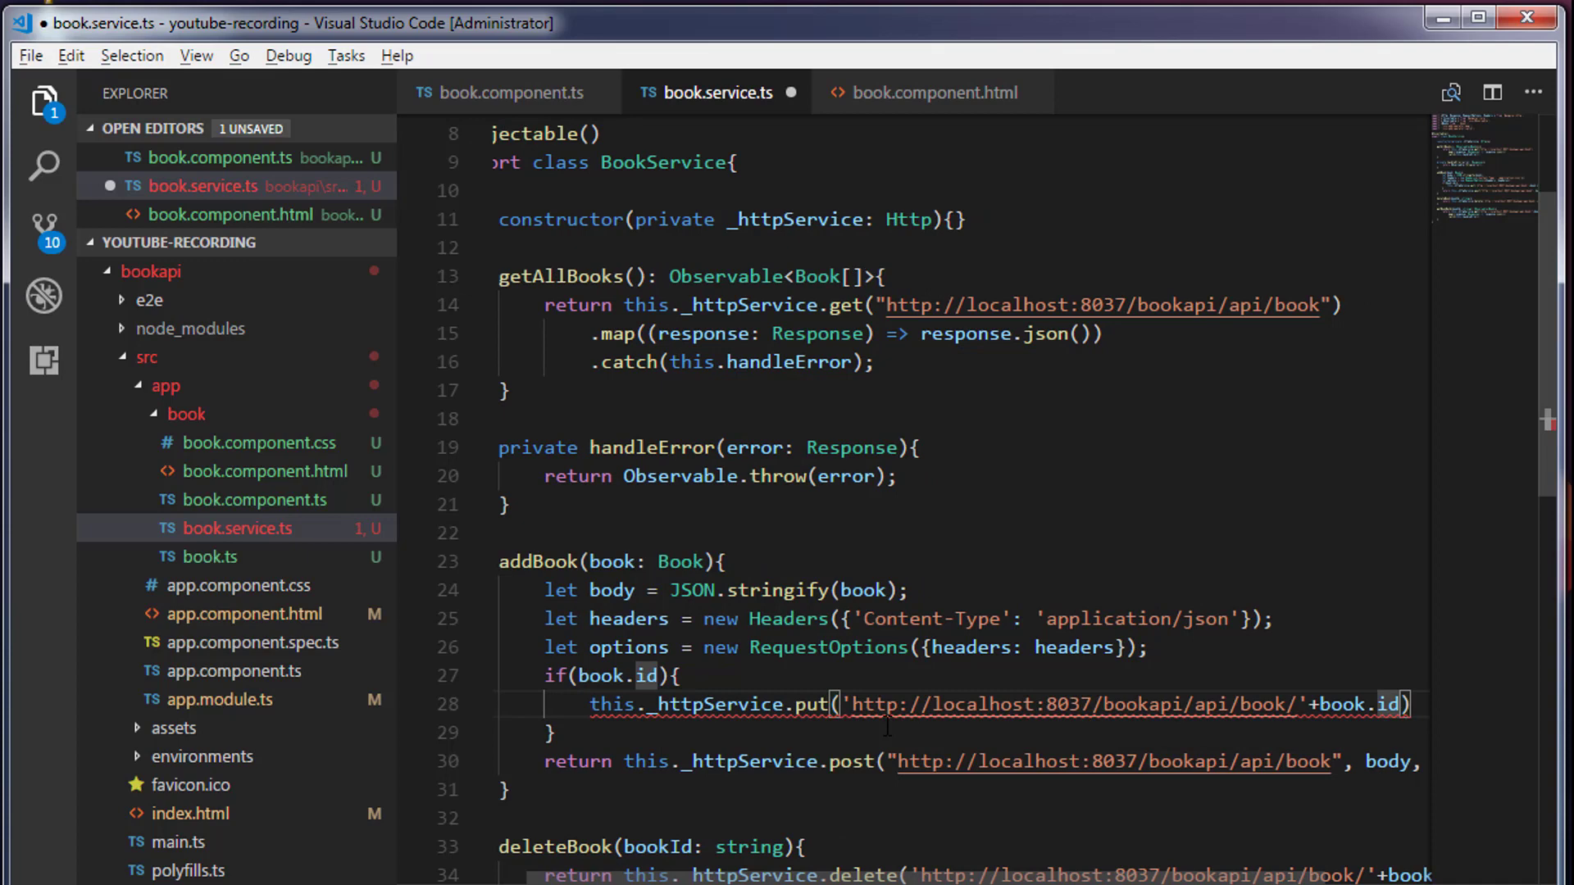
pyautogui.write(', ')
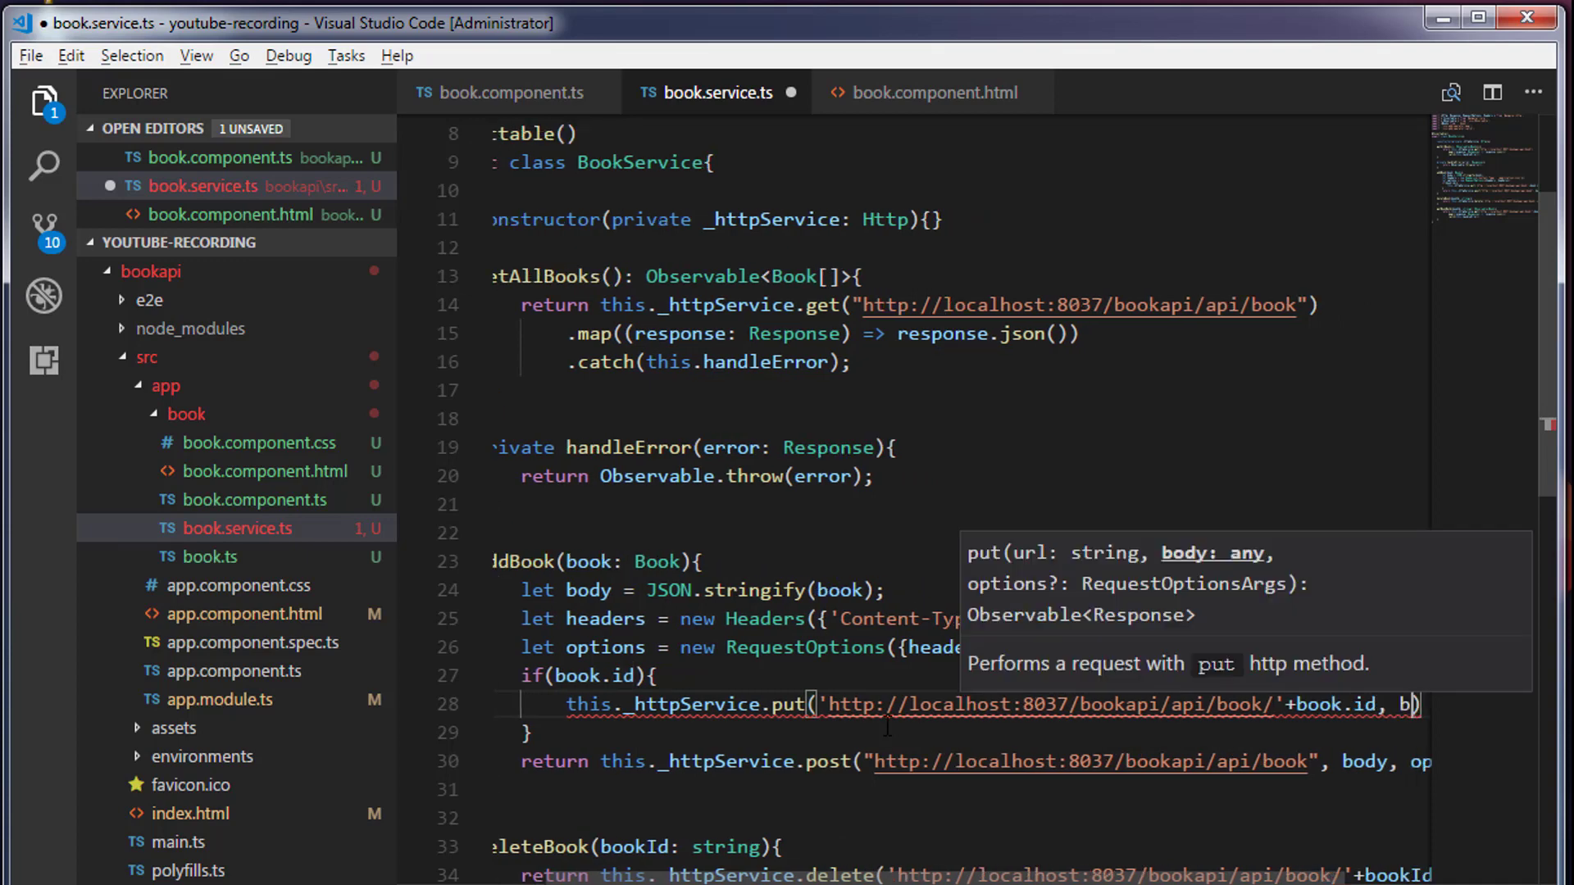
pyautogui.write('body, options')
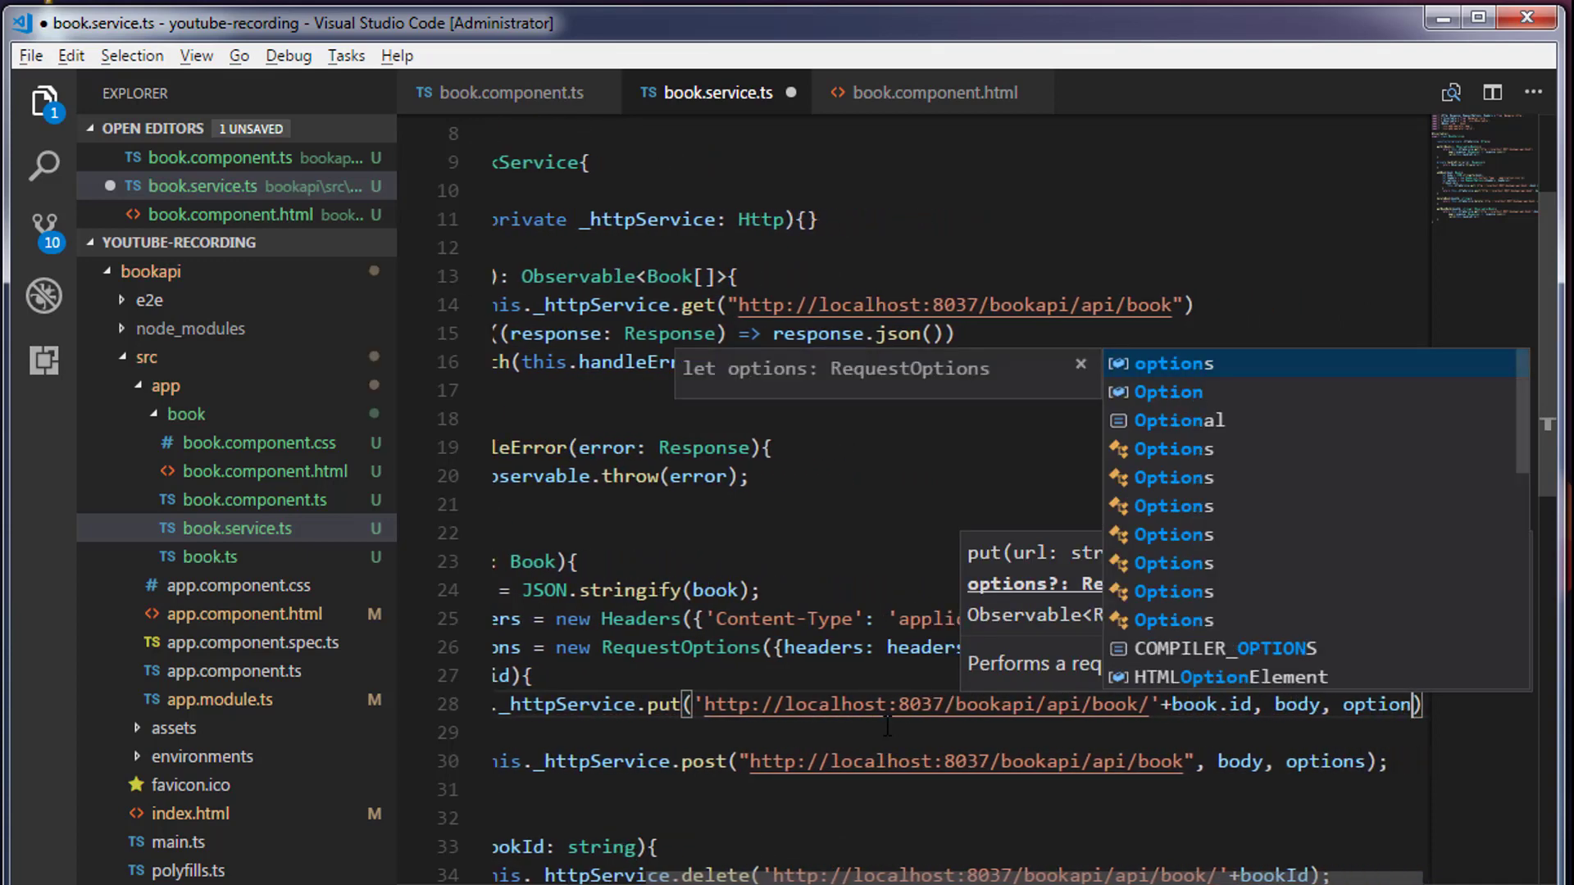
pyautogui.press('Escape')
# - Return the put call, move the post call into a new else block, and save
pyautogui.press('Home')
pyautogui.write('return')
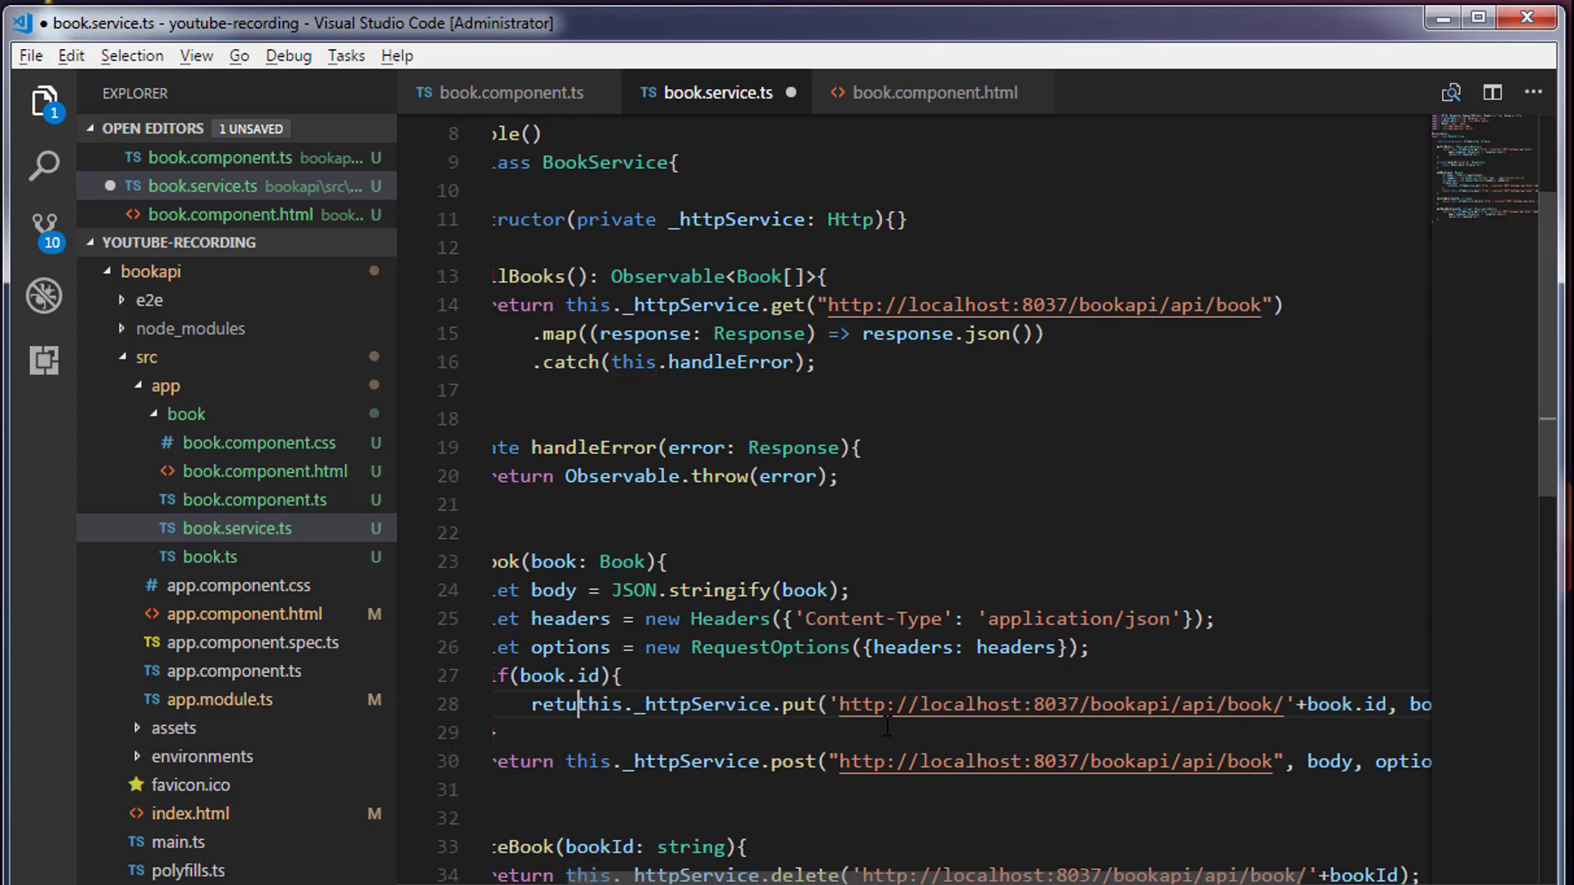
pyautogui.press('End')
pyautogui.press('Return')
pyautogui.write('}else')
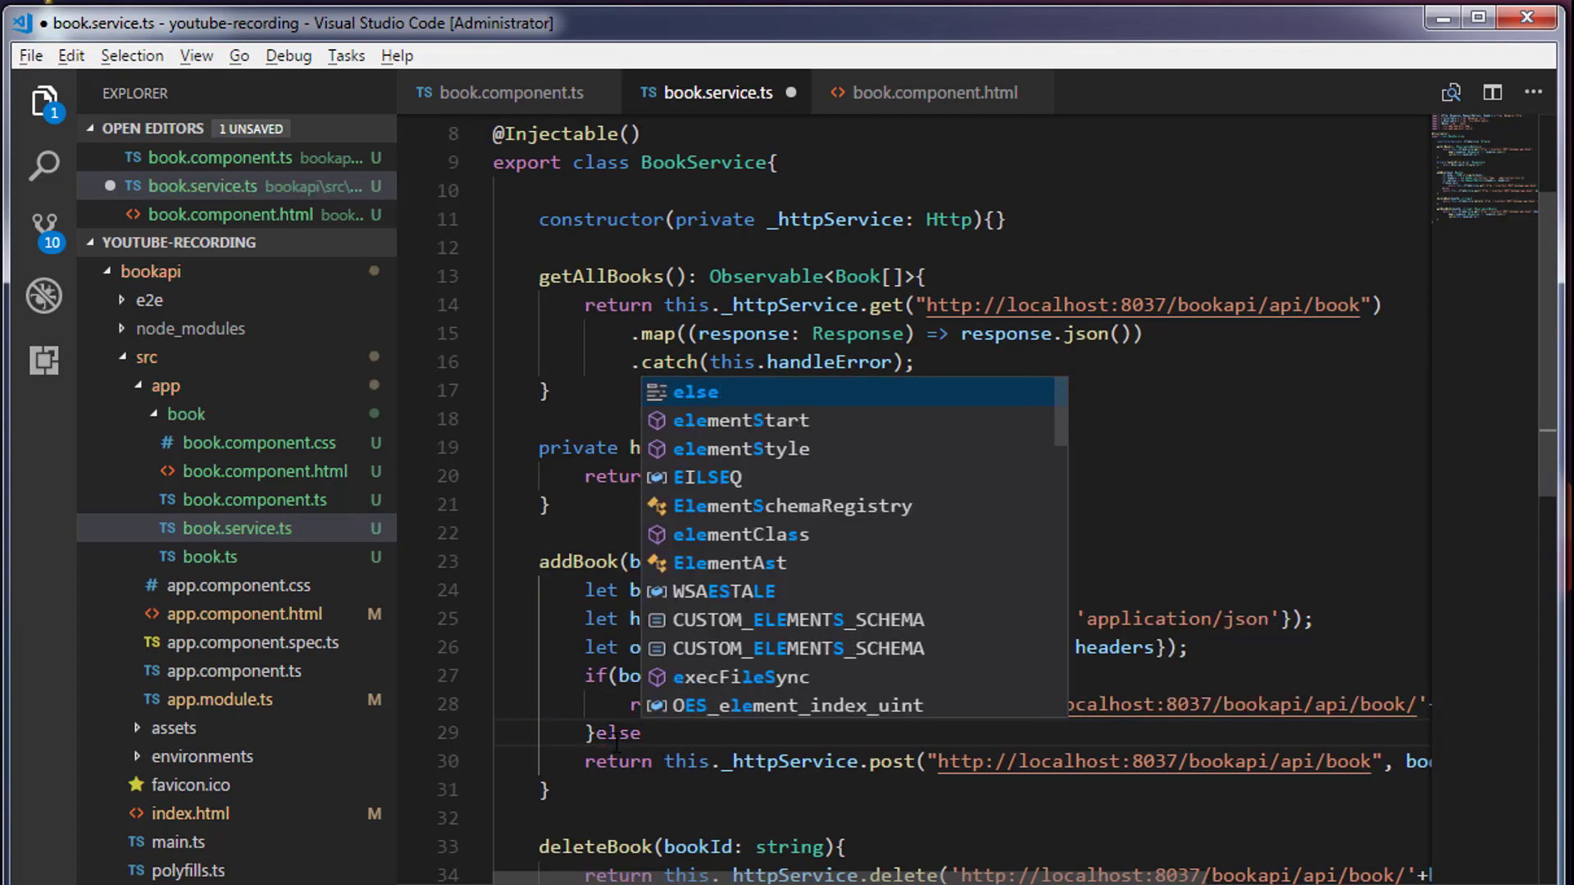
pyautogui.write('{')
pyautogui.press('Return')
pyautogui.press('Down')
pyautogui.press('Down')
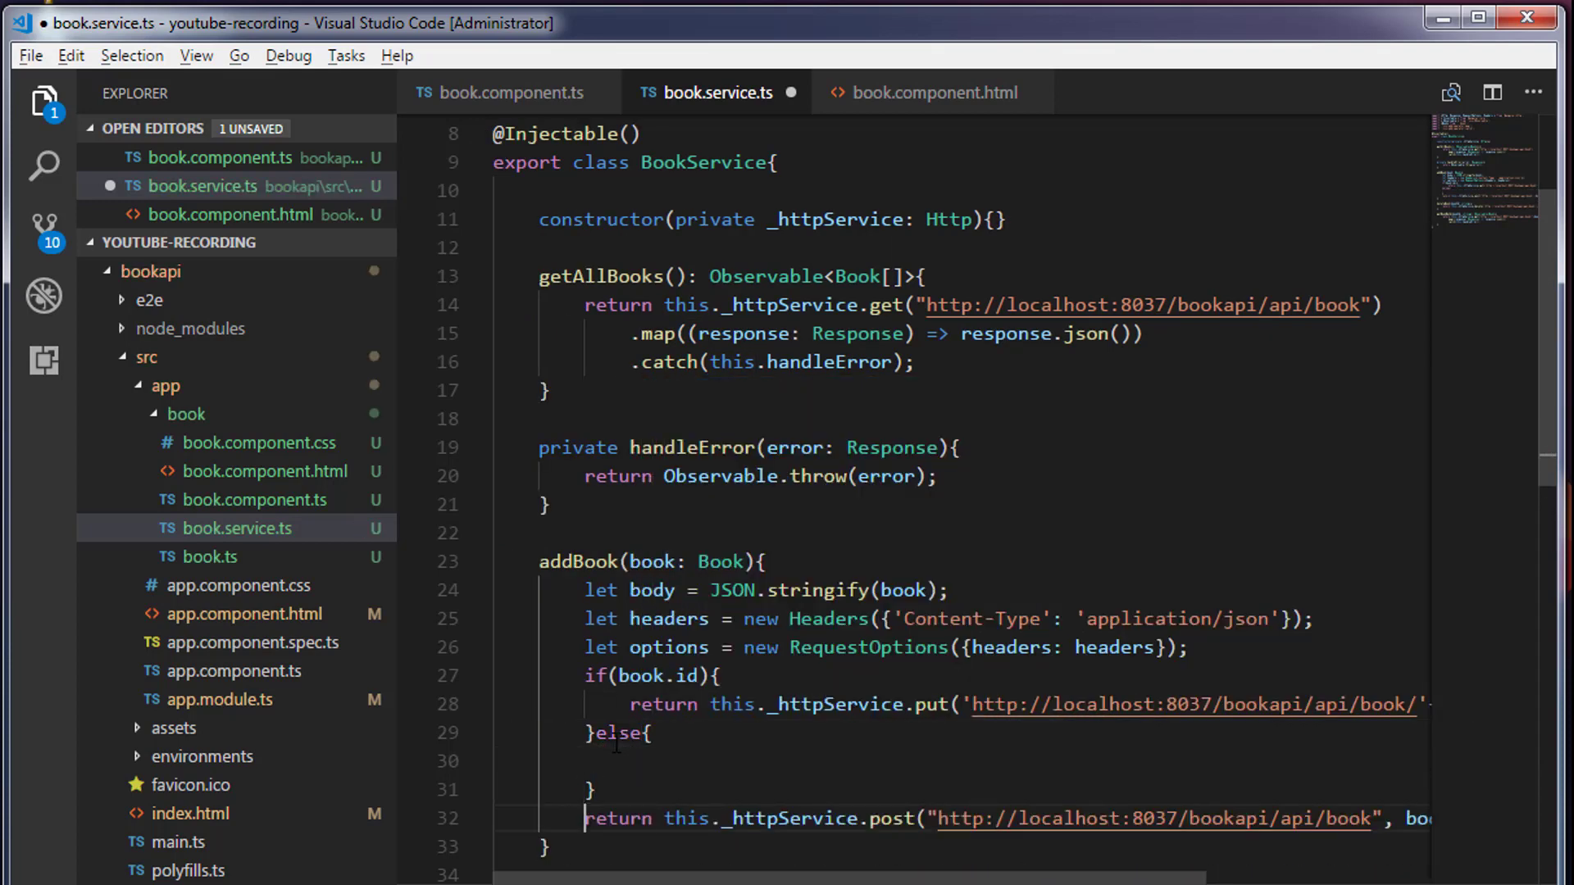
pyautogui.hotkey('shift', 'End')
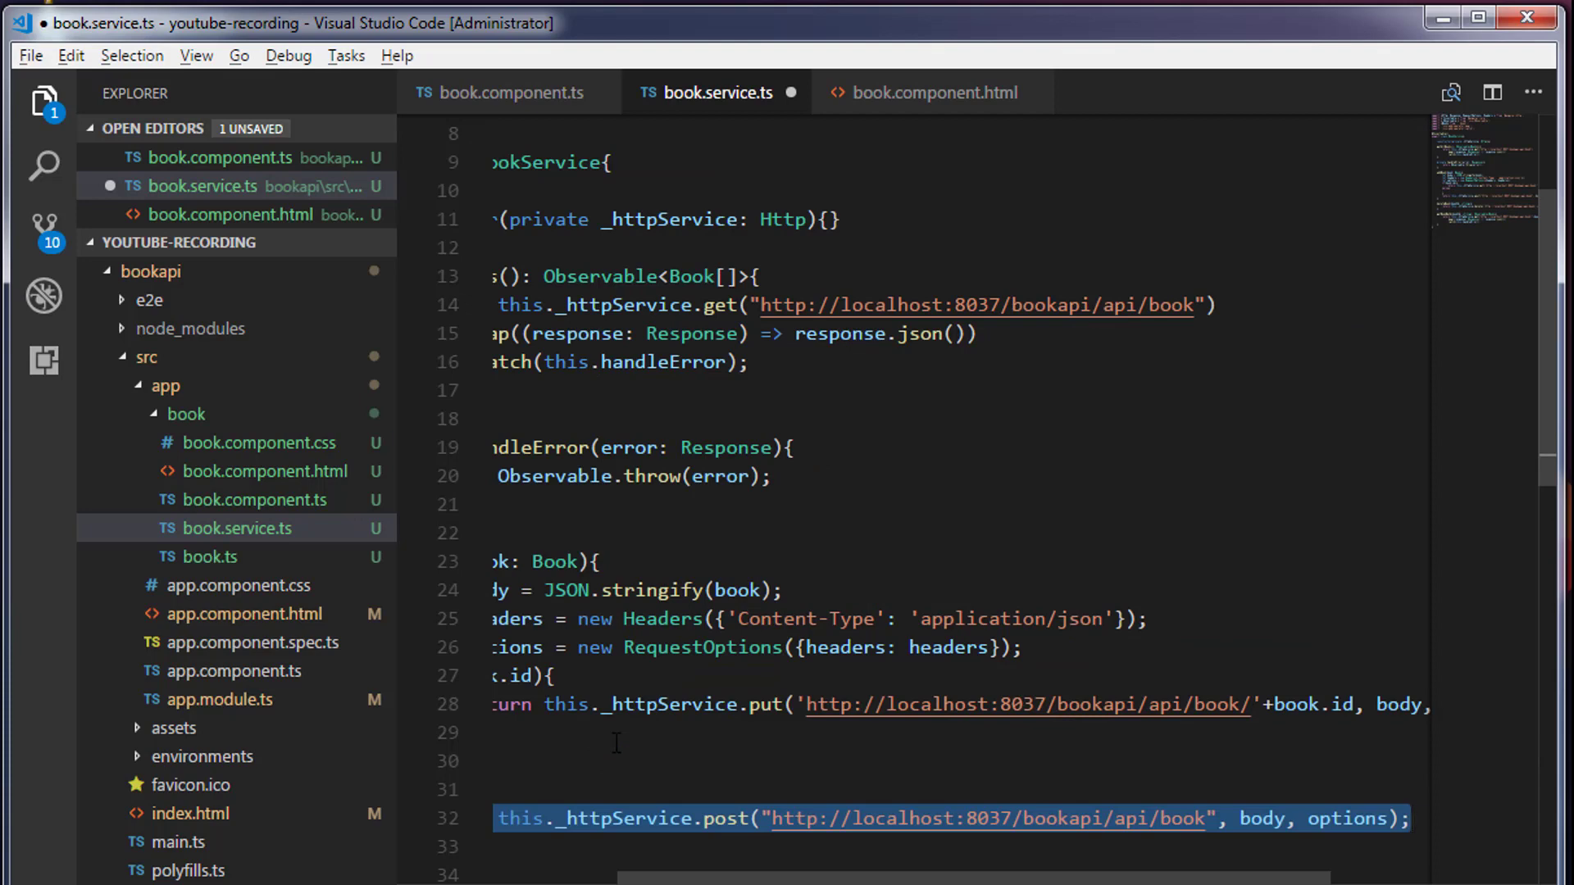
pyautogui.hotkey('ctrl', 'x')
pyautogui.press('Up')
pyautogui.press('Up')
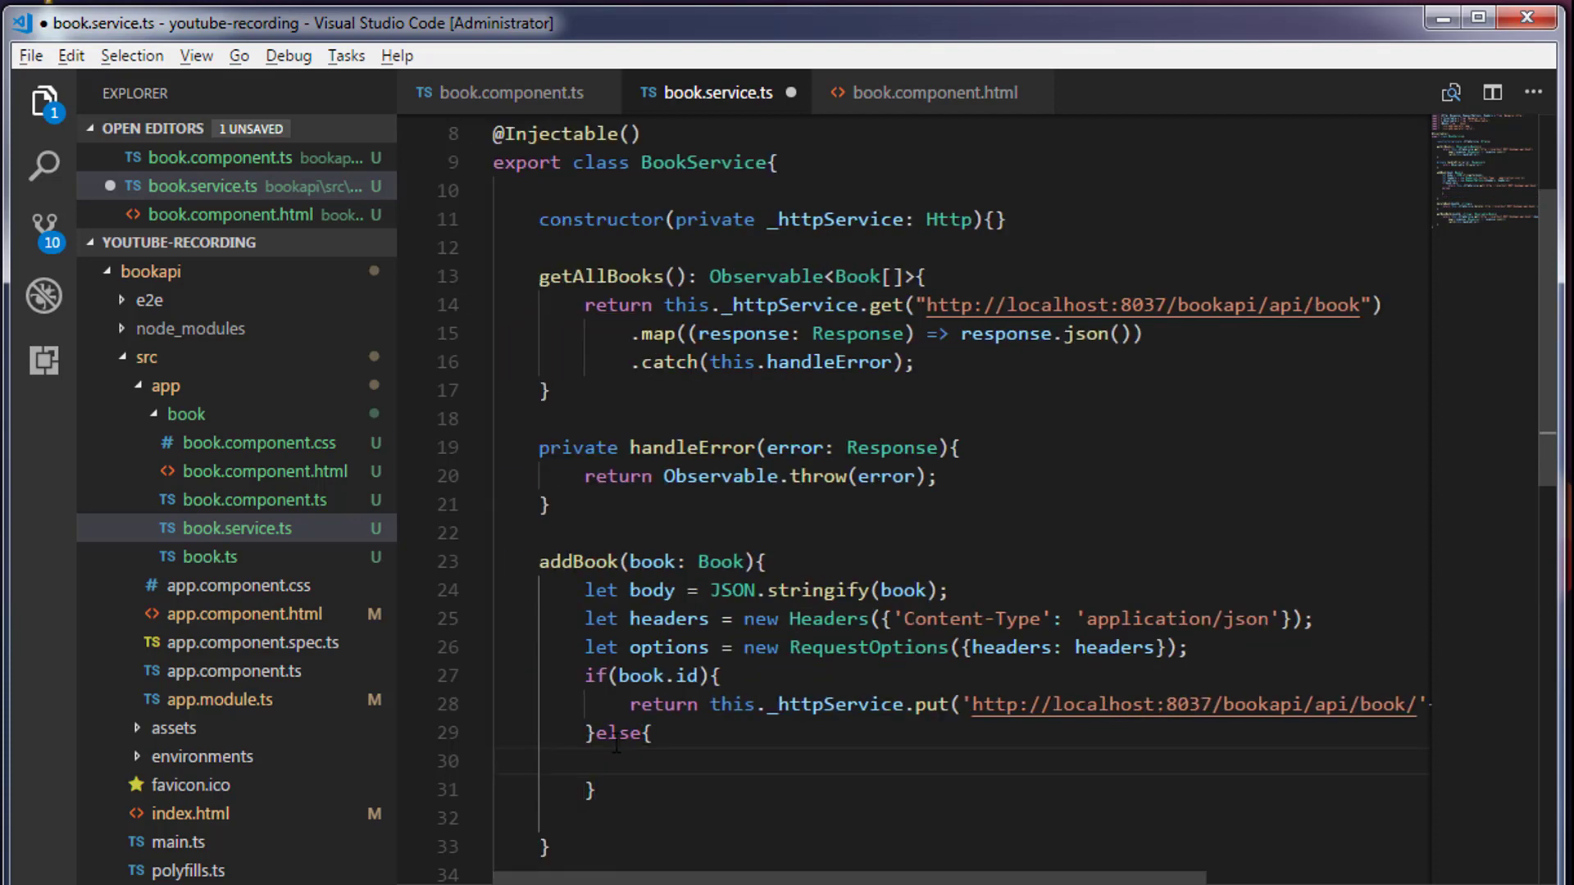
pyautogui.press('Tab')
pyautogui.press('Tab')
pyautogui.hotkey('ctrl', 'v')
pyautogui.hotkey('ctrl', 's')
# - In BookApi, change Director special's author to guru
pyautogui.hotkey('alt', 'Tab')
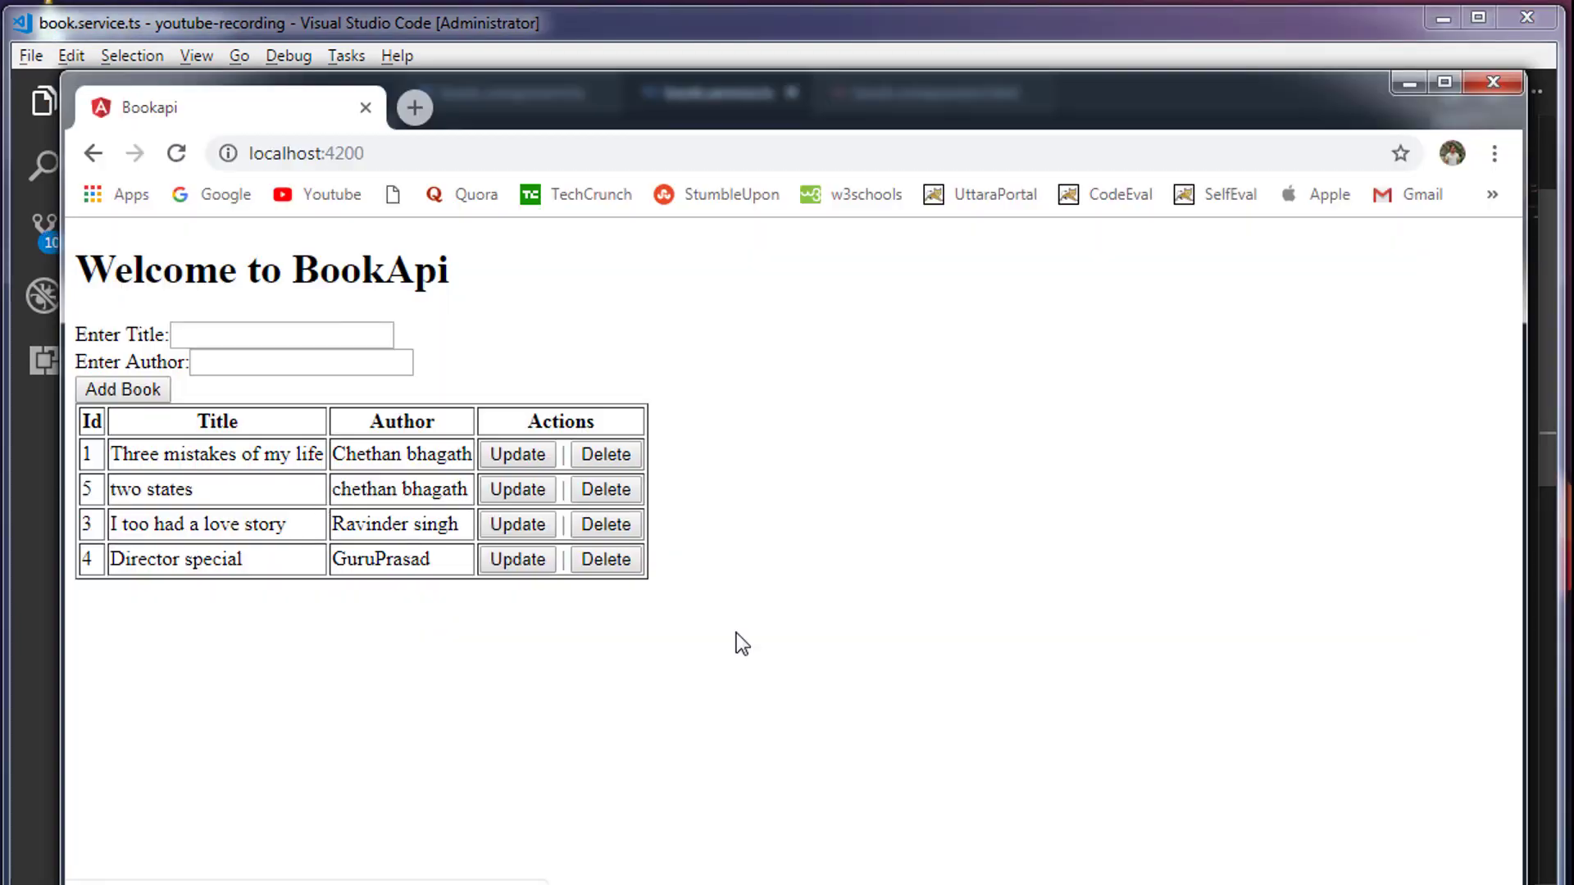
pyautogui.click(516, 560)
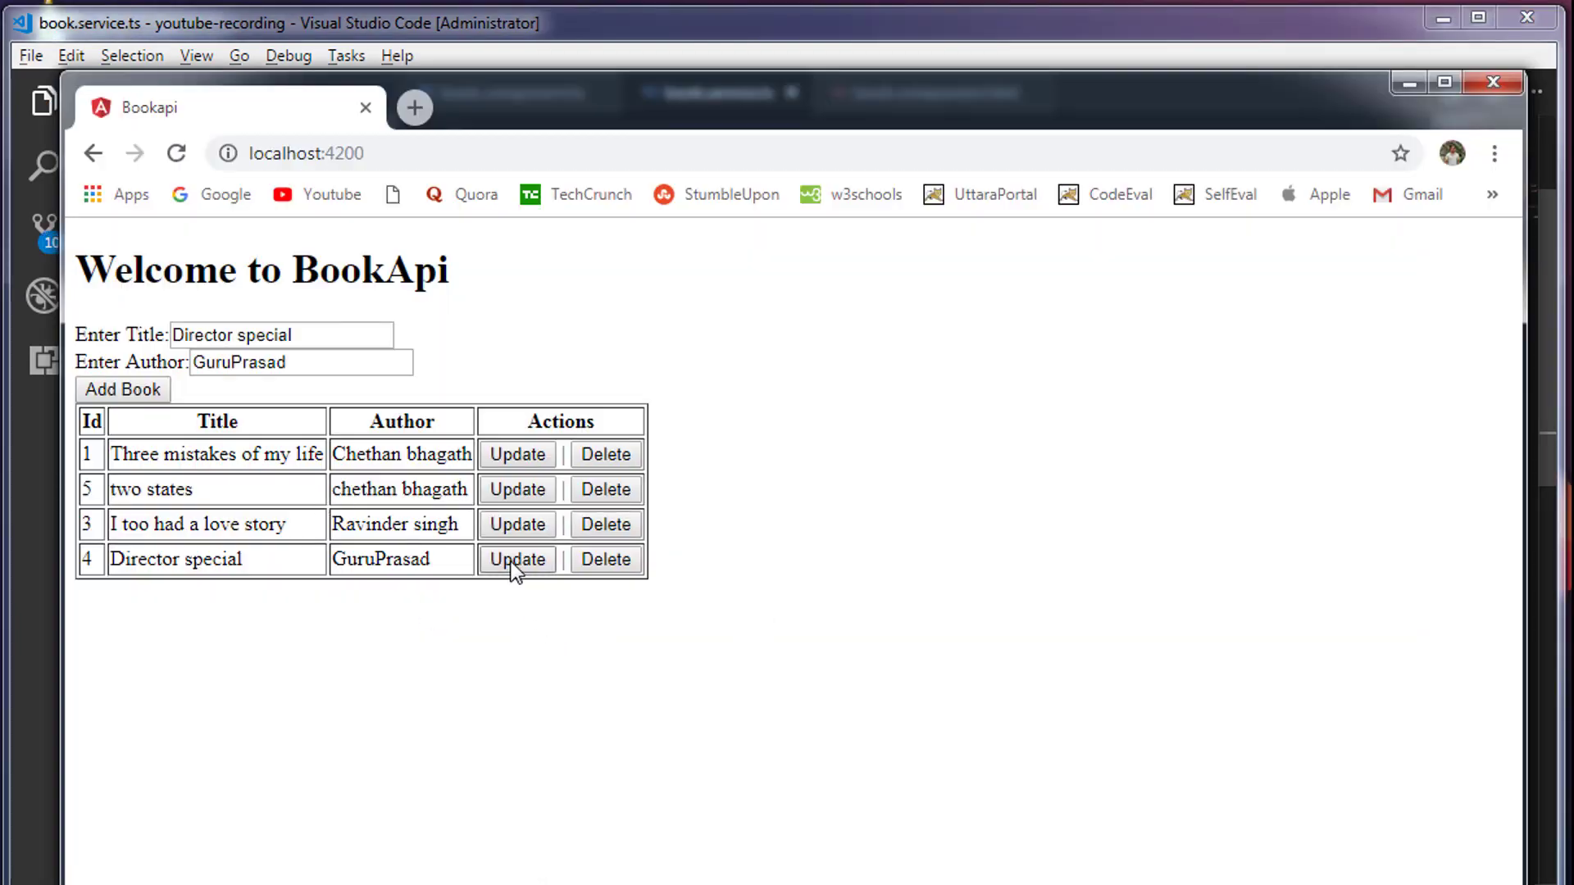
pyautogui.doubleClick(249, 361)
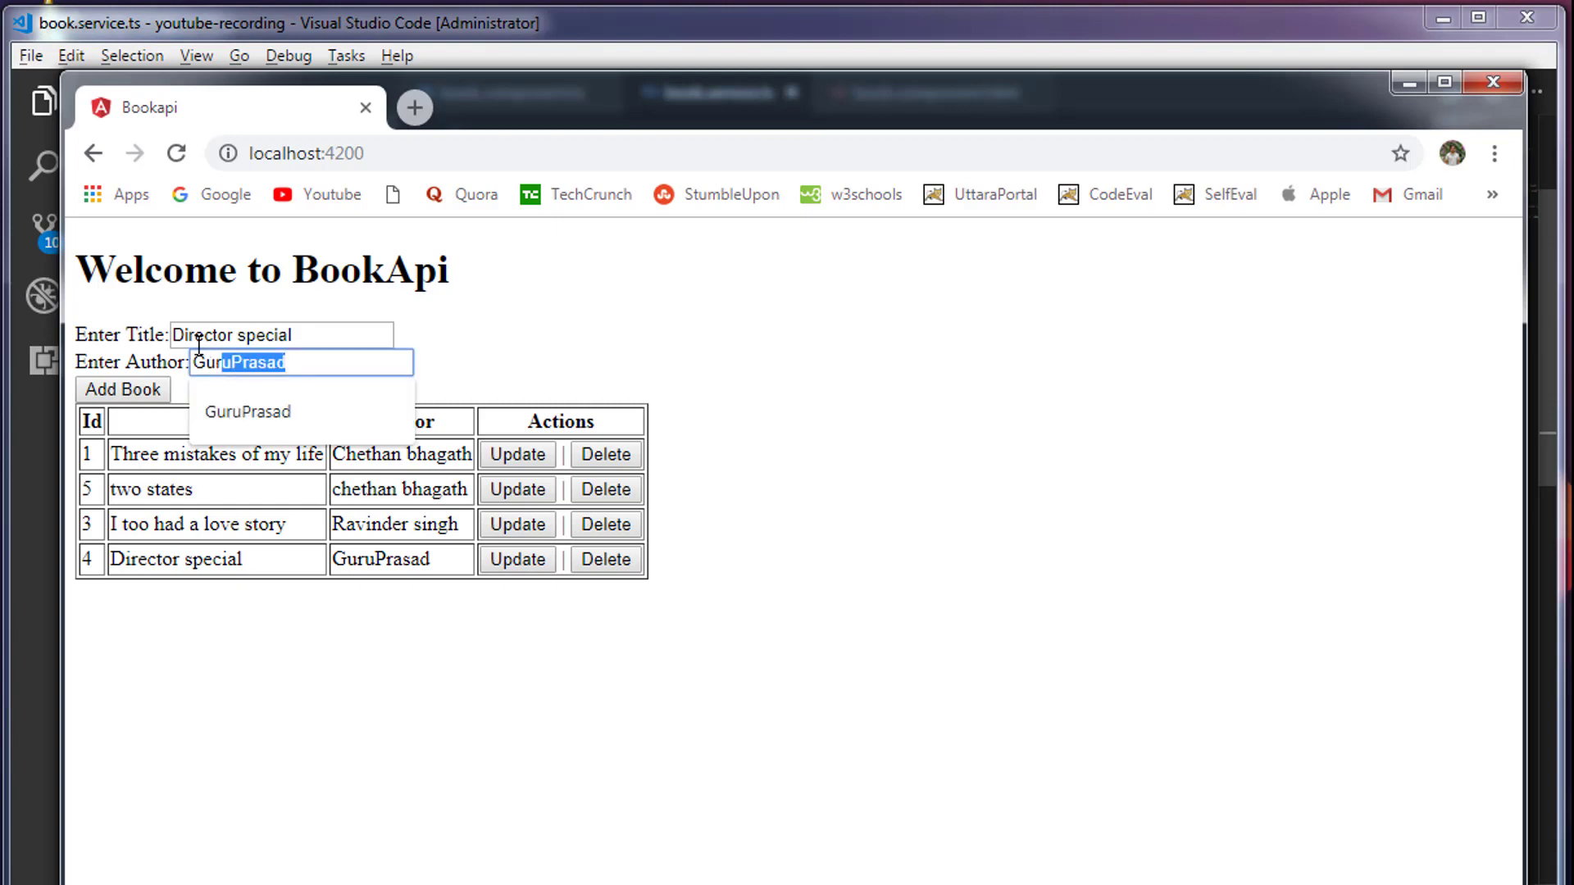
pyautogui.write('guru')
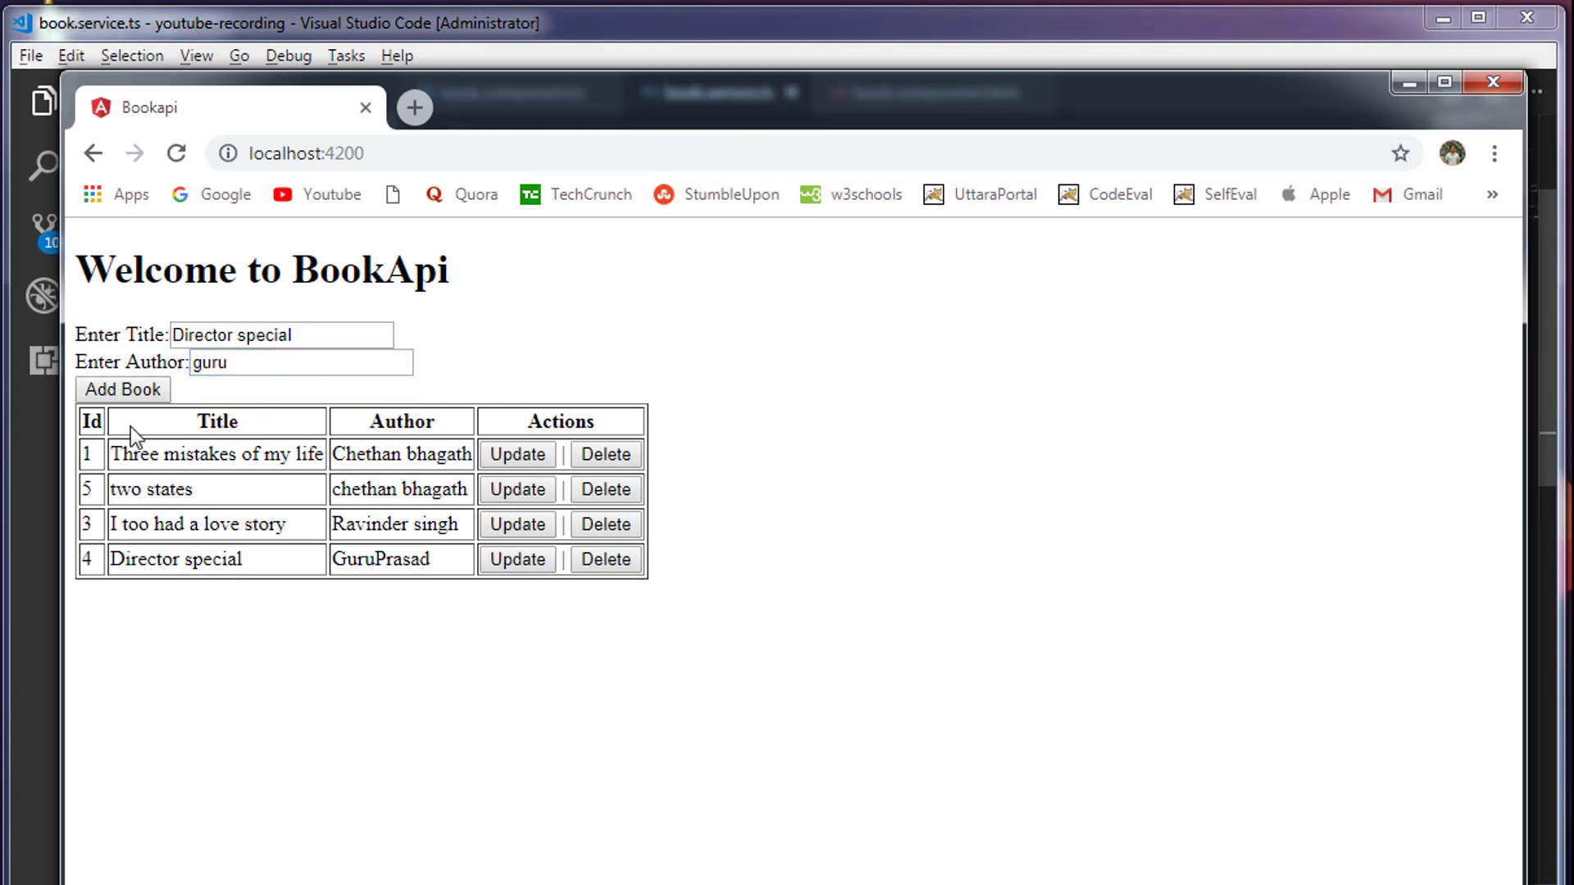
pyautogui.click(122, 395)
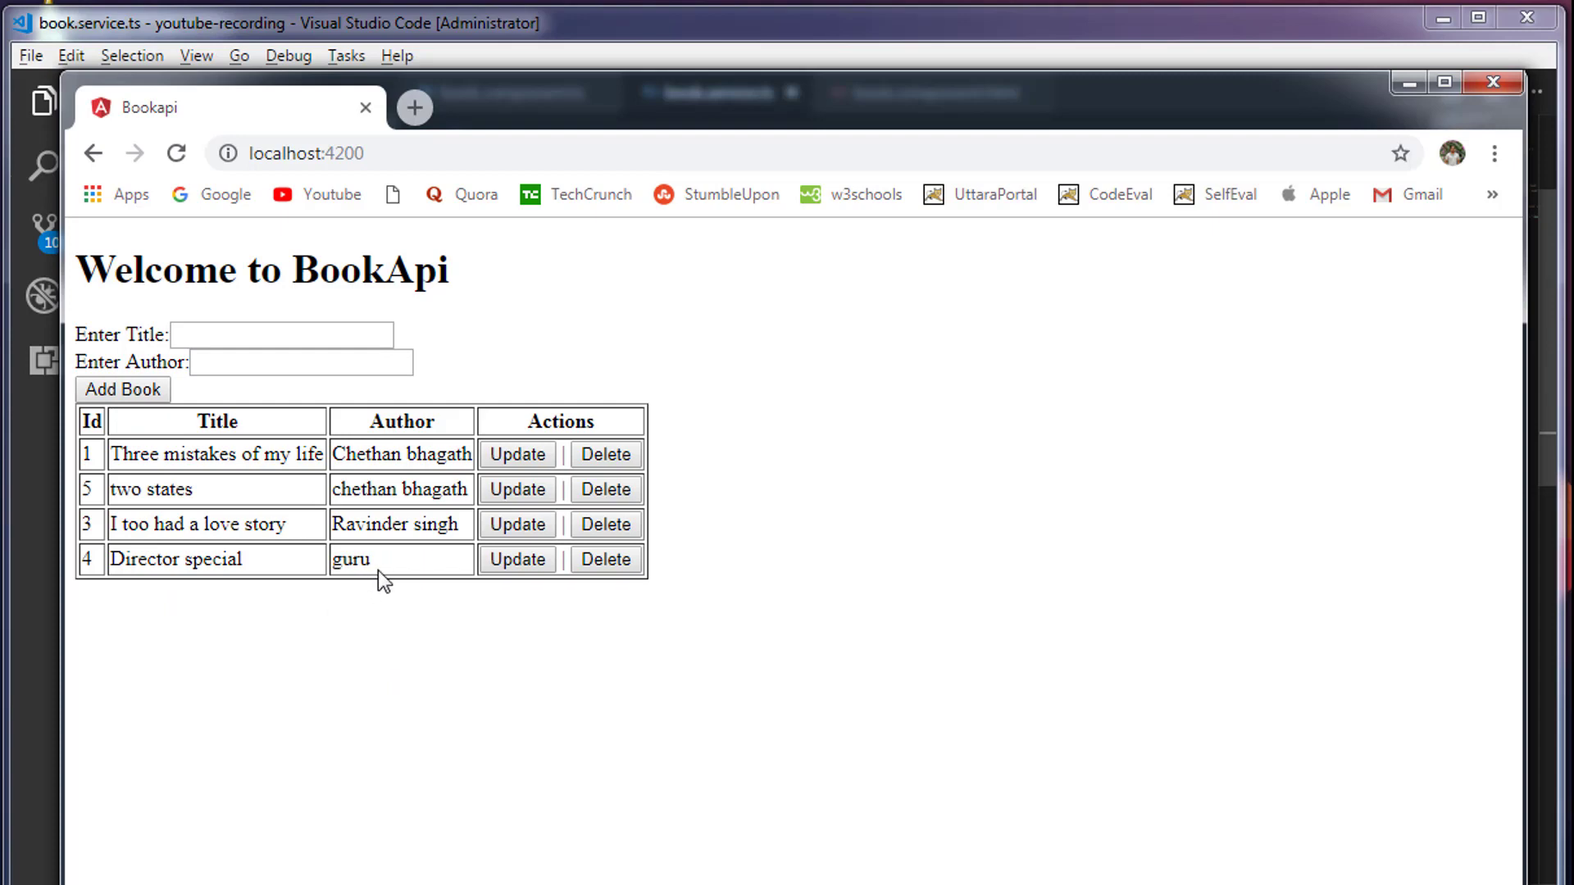
# - Add a new book, Half girlfriend by chethan bhagath
pyautogui.click(282, 335)
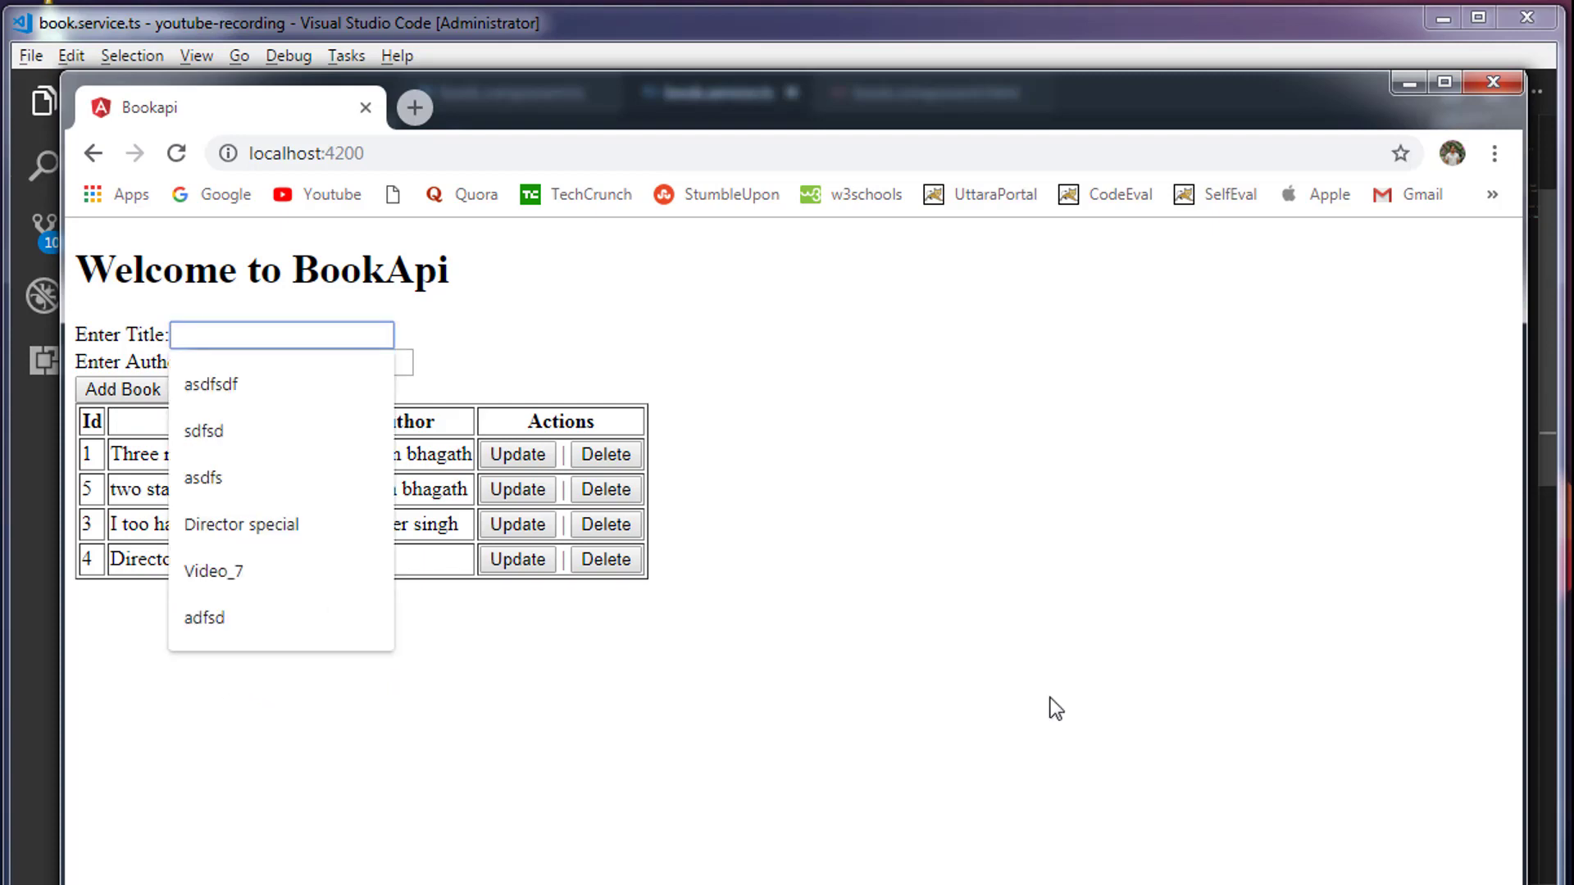
pyautogui.write('Hal')
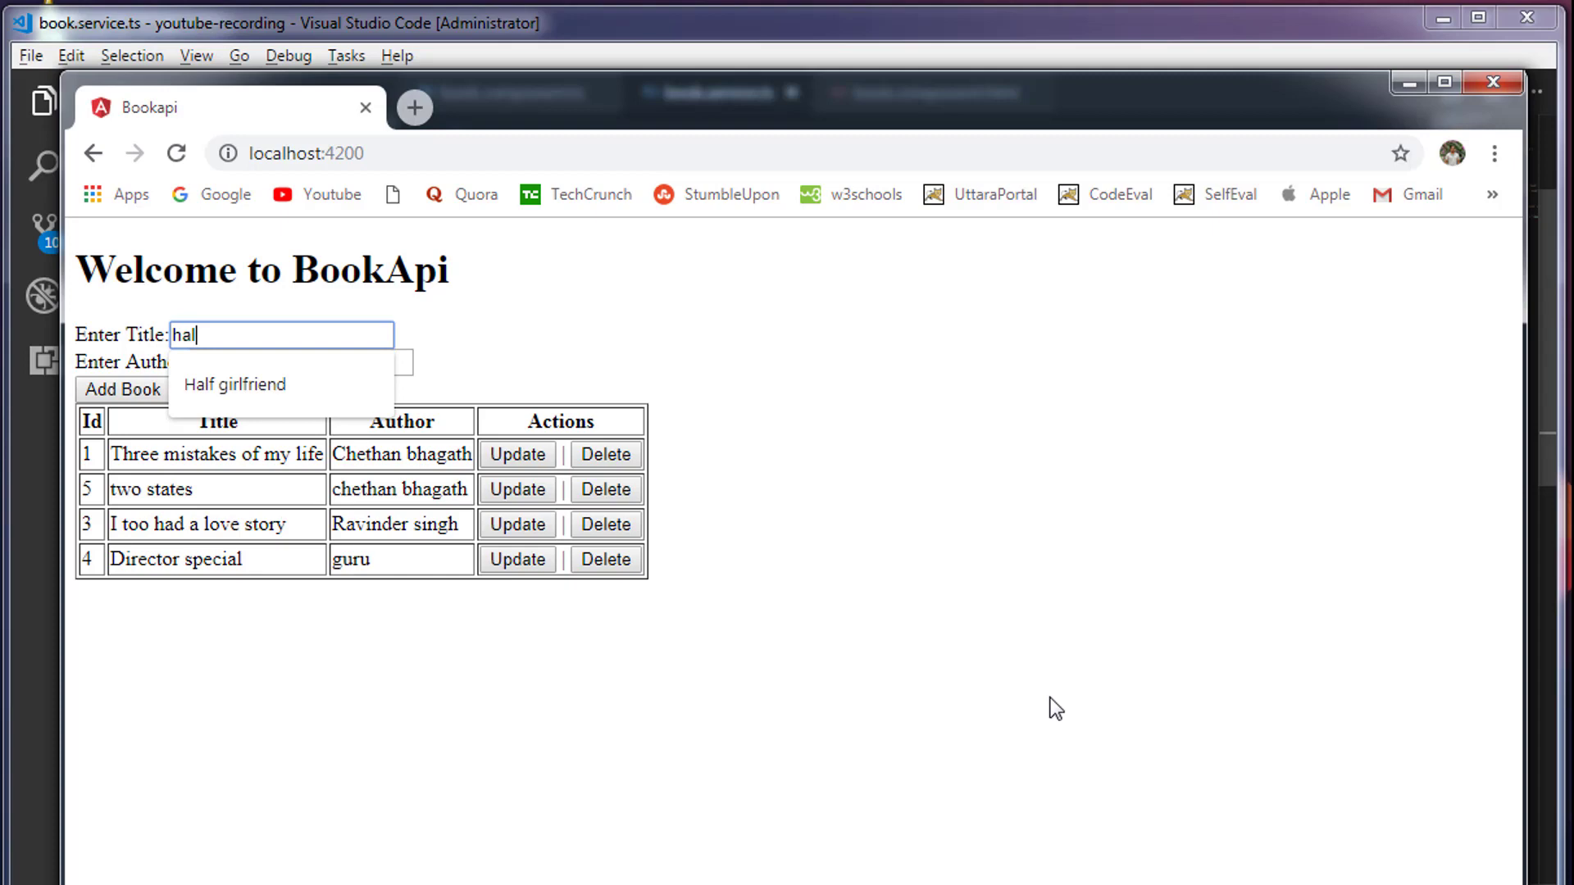
pyautogui.press('Down')
pyautogui.press('Return')
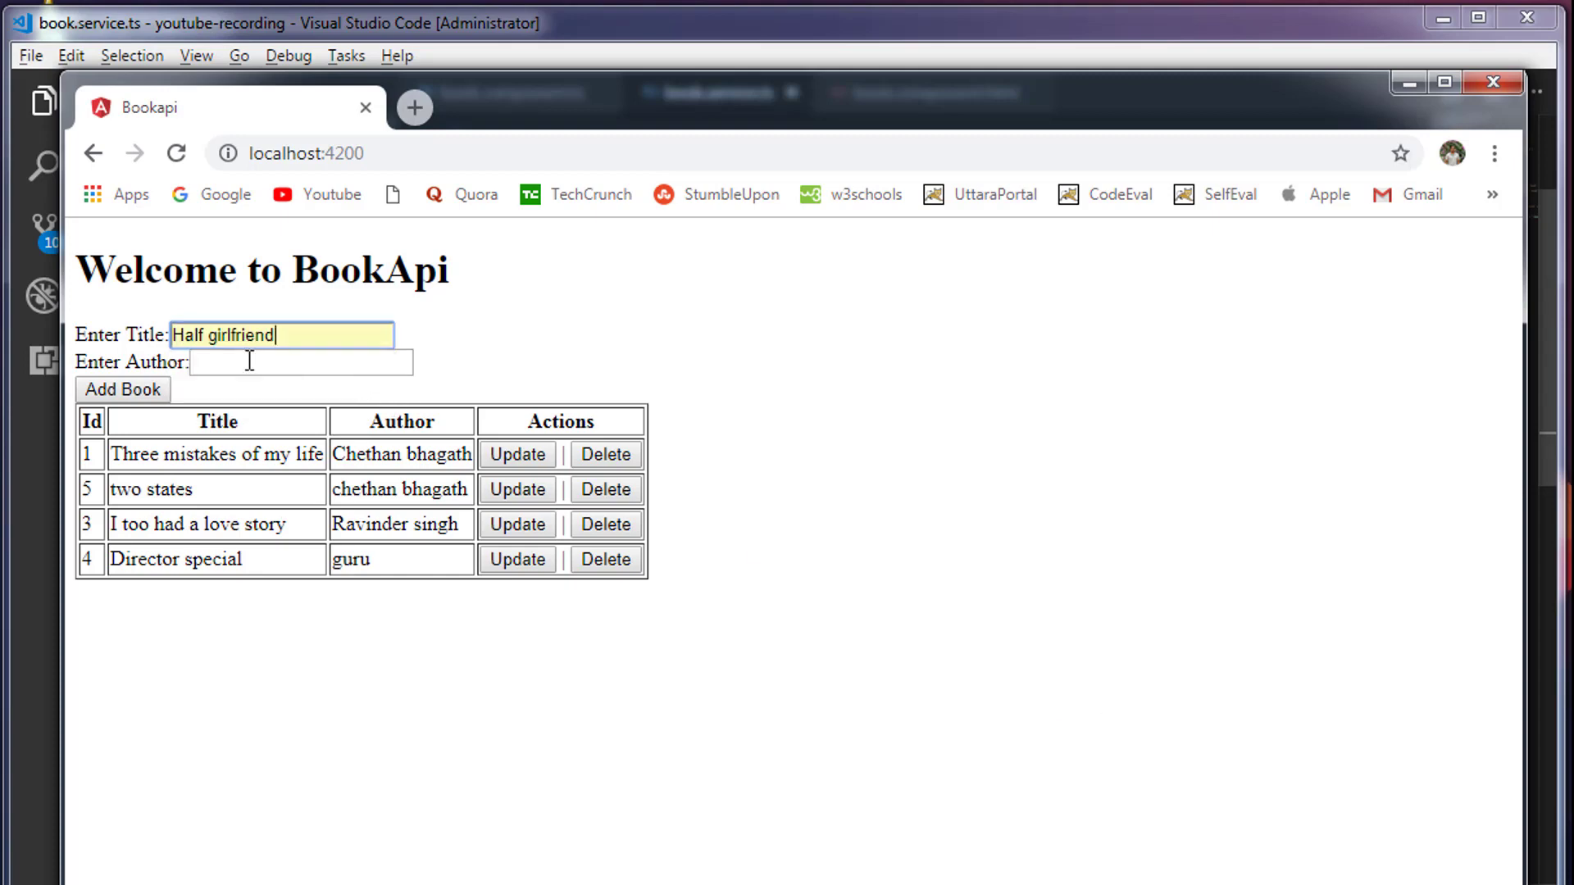
pyautogui.click(252, 362)
pyautogui.write('che')
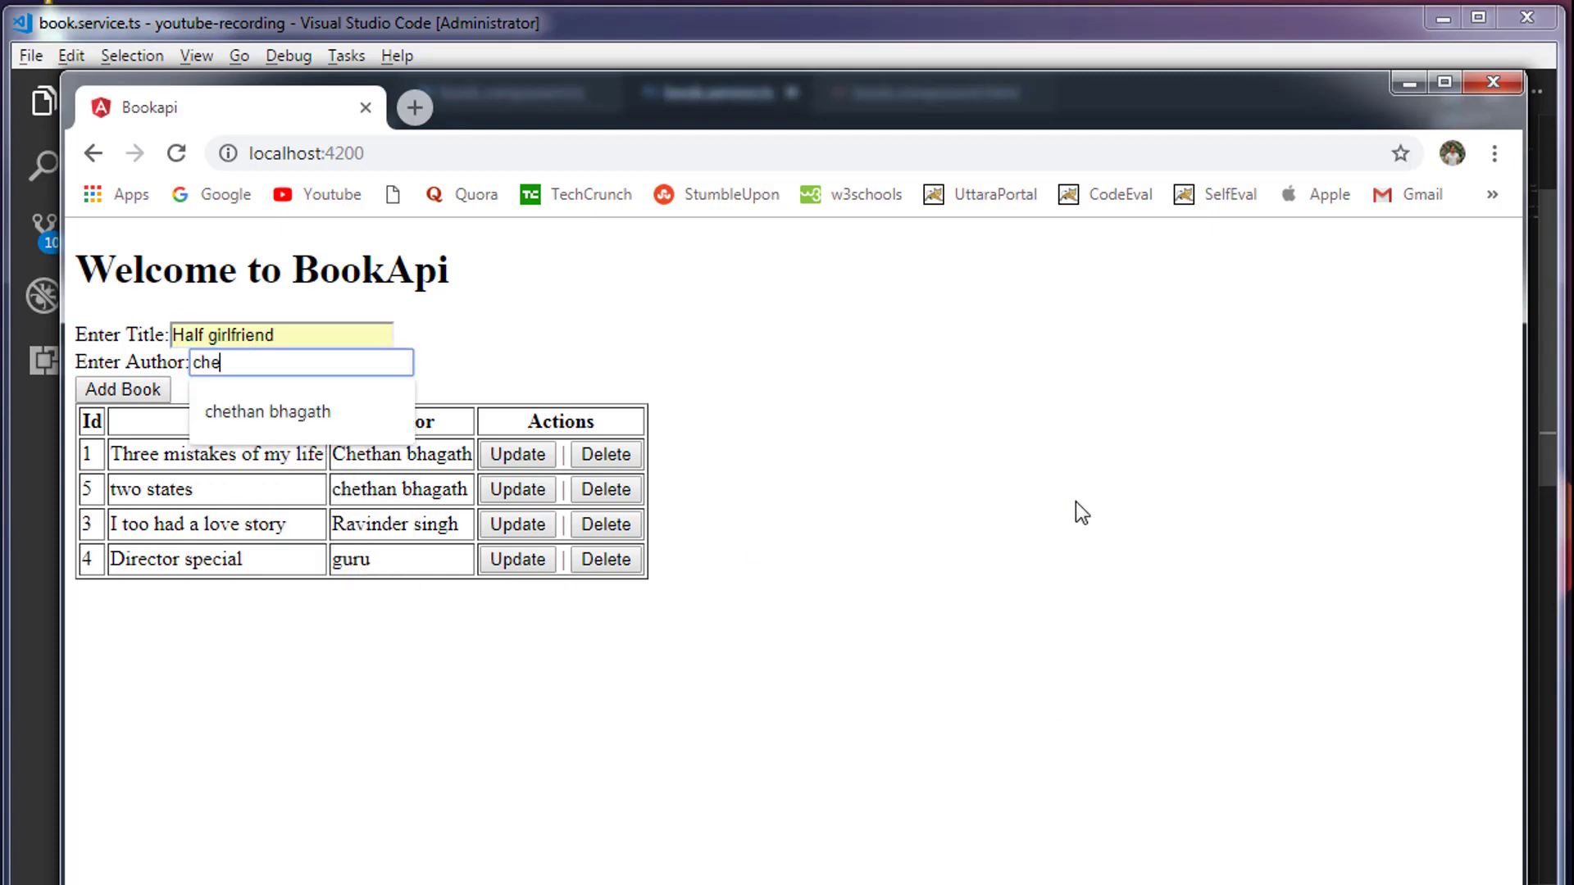
pyautogui.press('Down')
pyautogui.press('Return')
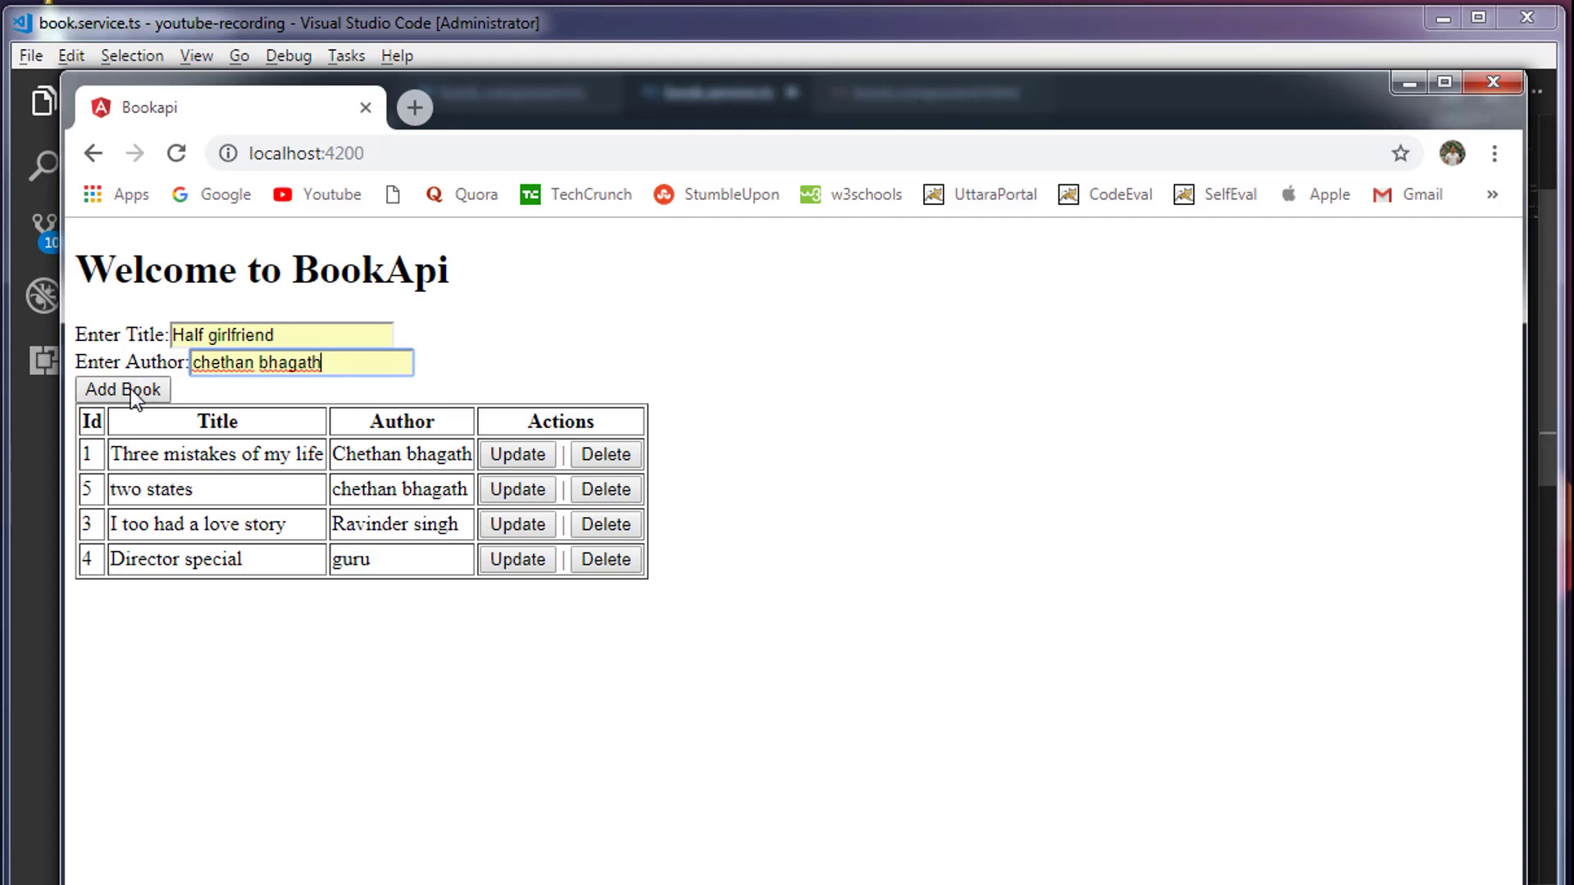
pyautogui.click(123, 389)
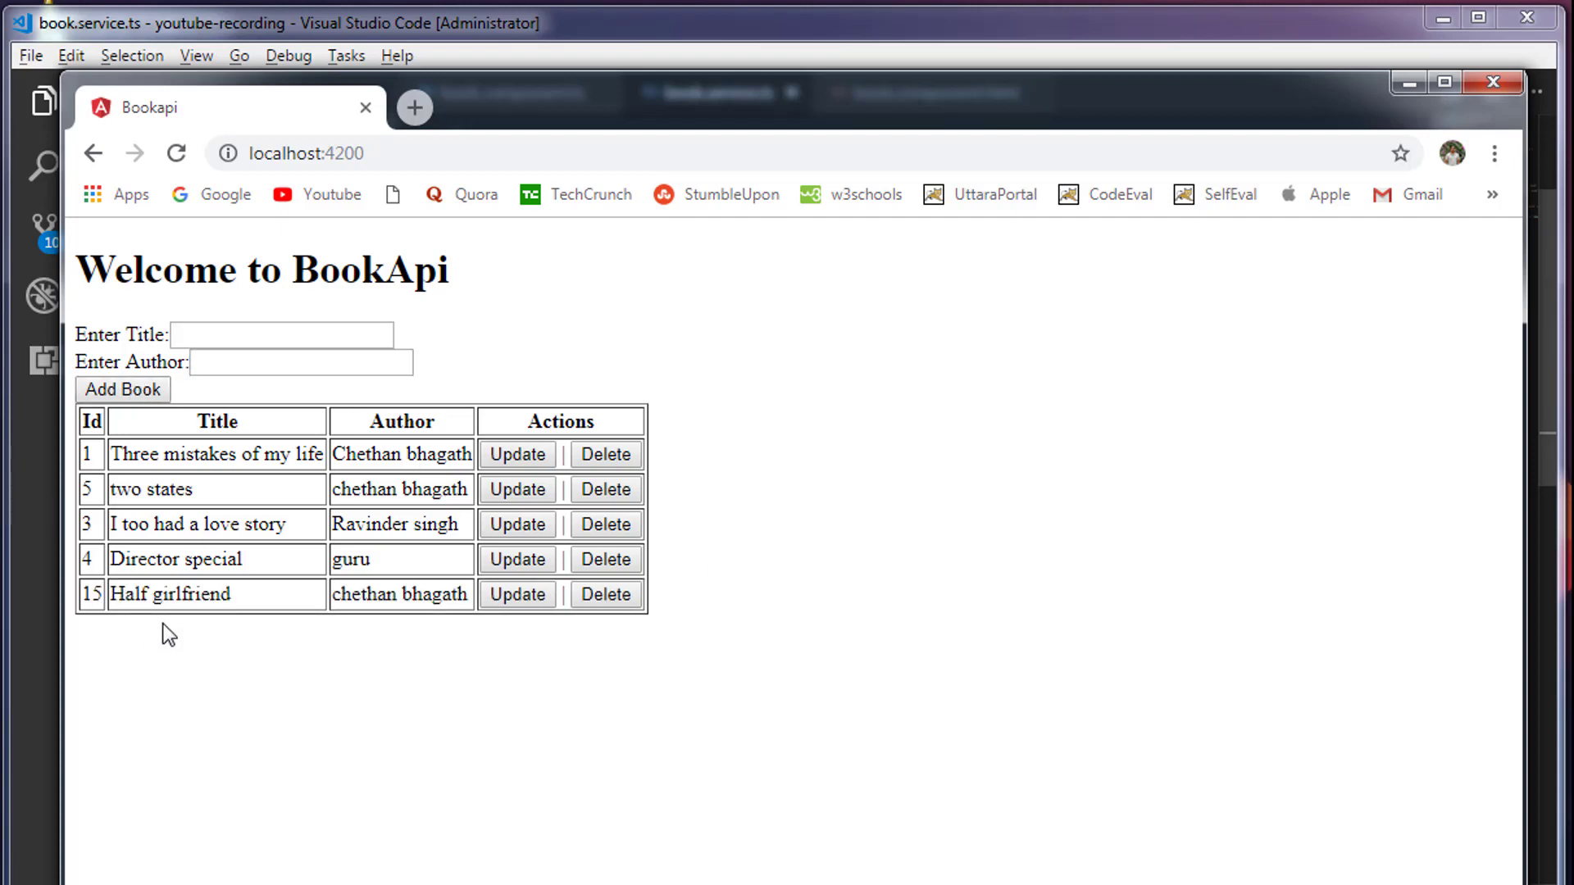